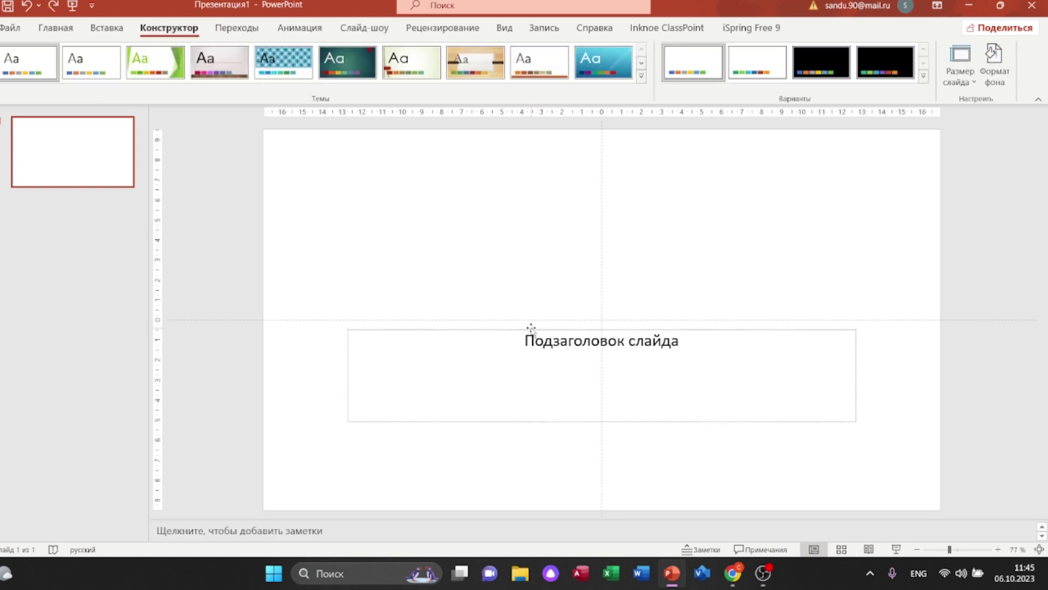
Step: Delete the subtitle placeholder to leave the slide completely empty
click(531, 329)
key(Delete)
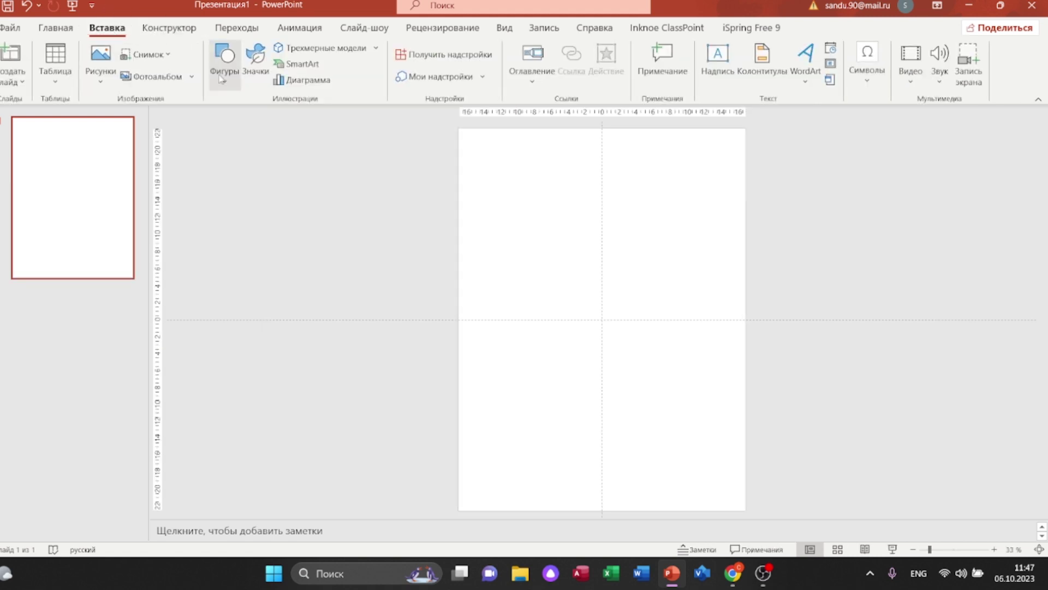
Step: Draw a large donut shape and drag it to the centre of the slide
click(225, 62)
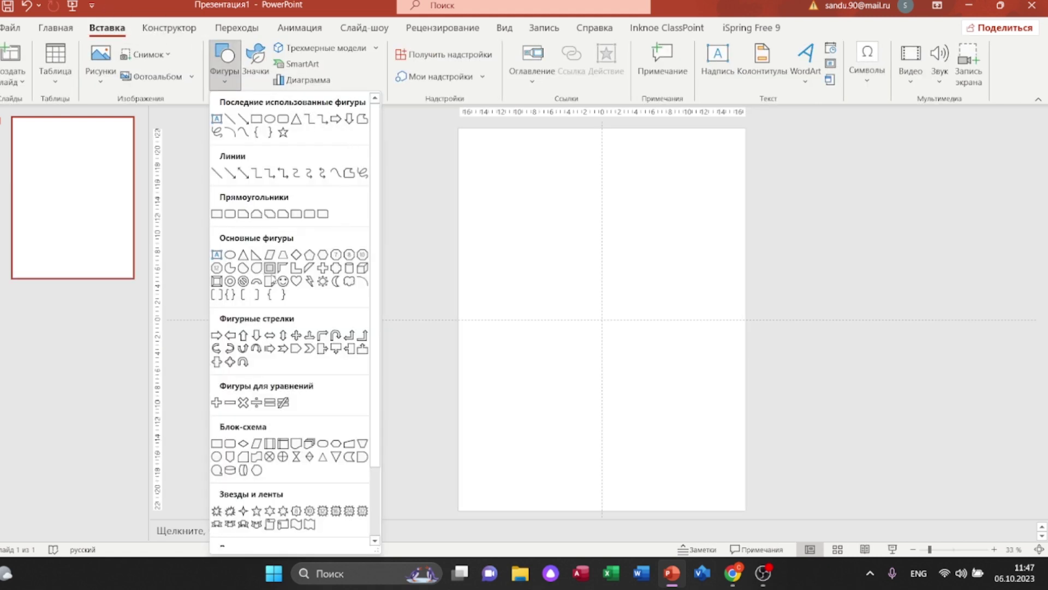
click(348, 173)
drag(528, 218, 715, 408)
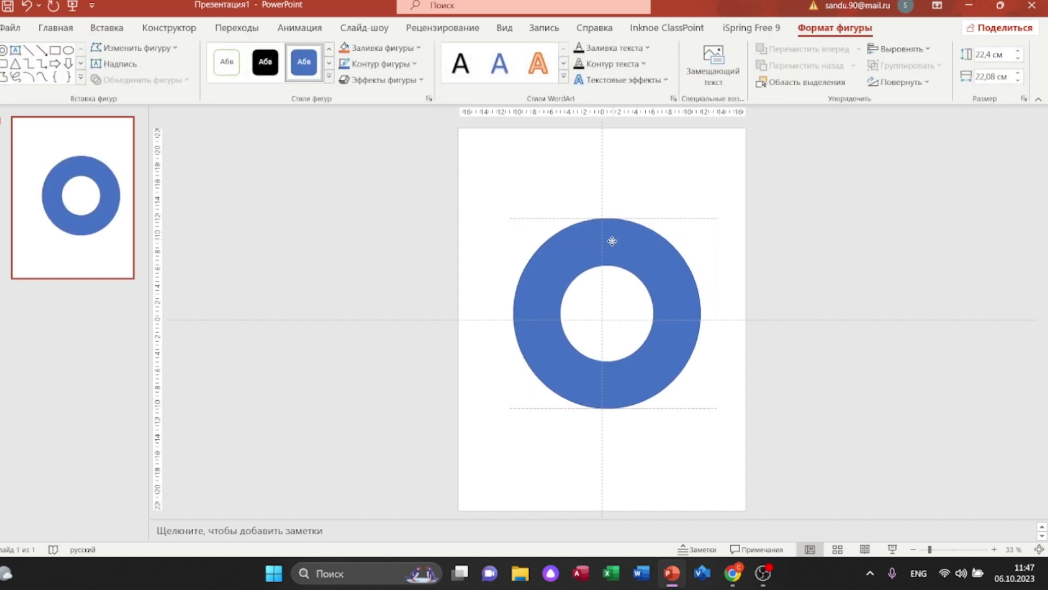
drag(640, 251, 621, 258)
click(602, 157)
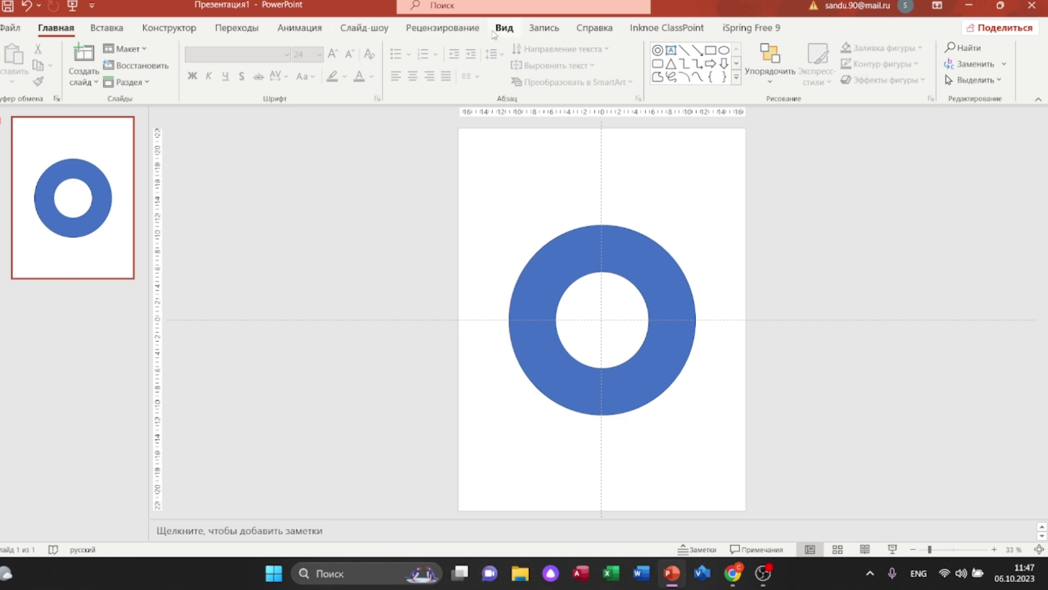
Step: Show the drawing guides and begin widening the donut's hole
click(508, 30)
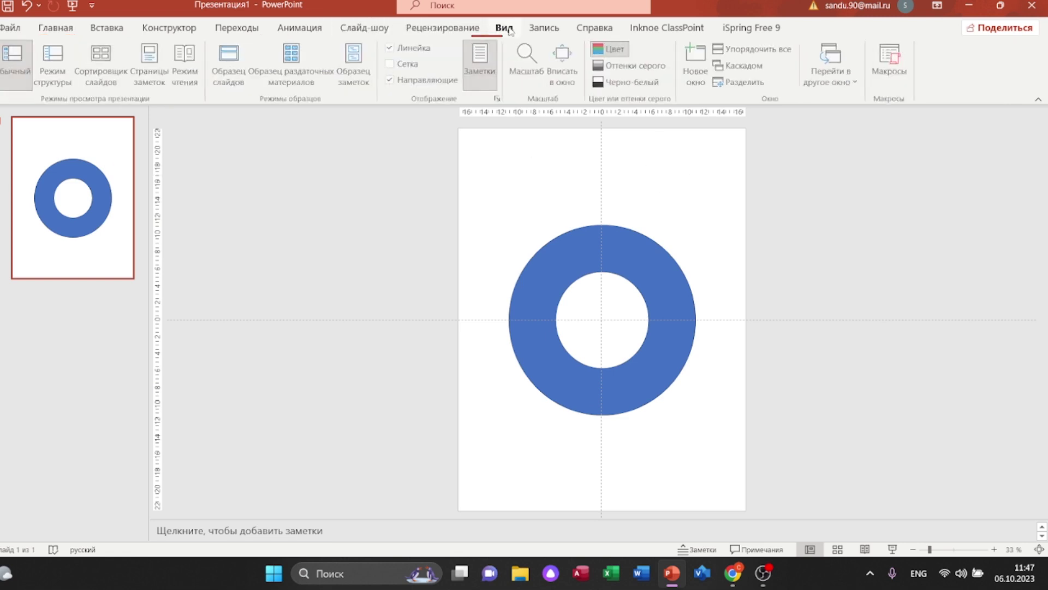
click(392, 80)
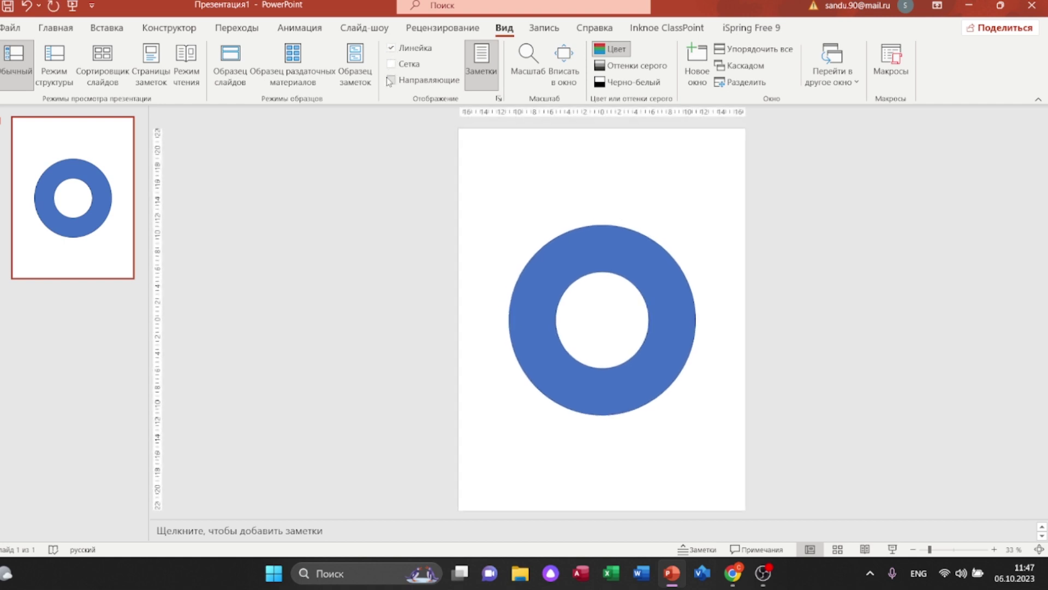
click(565, 261)
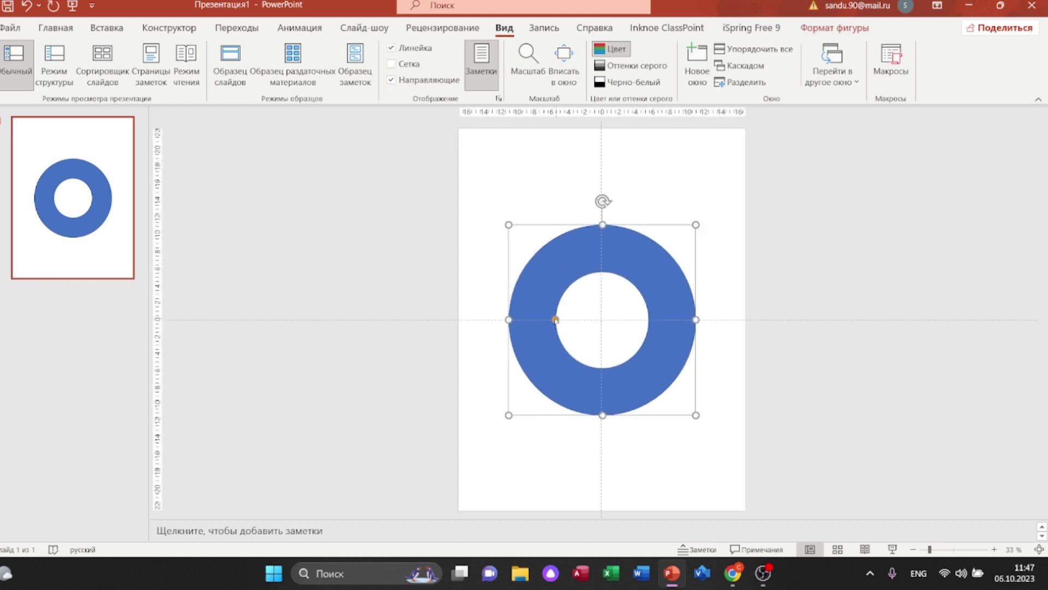
drag(555, 319, 541, 318)
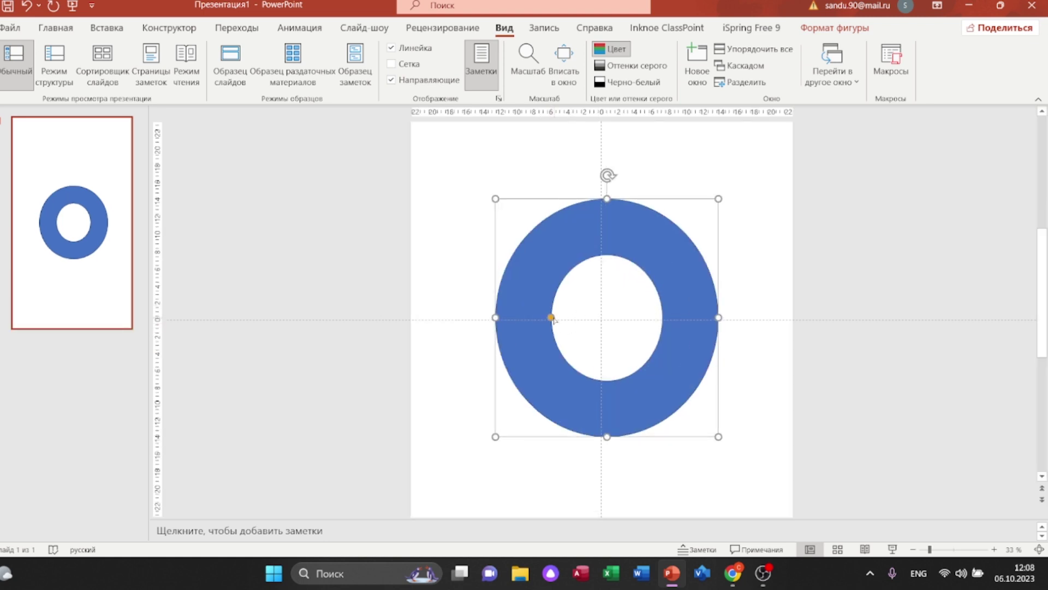
Step: Thin the donut into a narrow ring and shrink it slightly from the bottom
drag(550, 318, 500, 312)
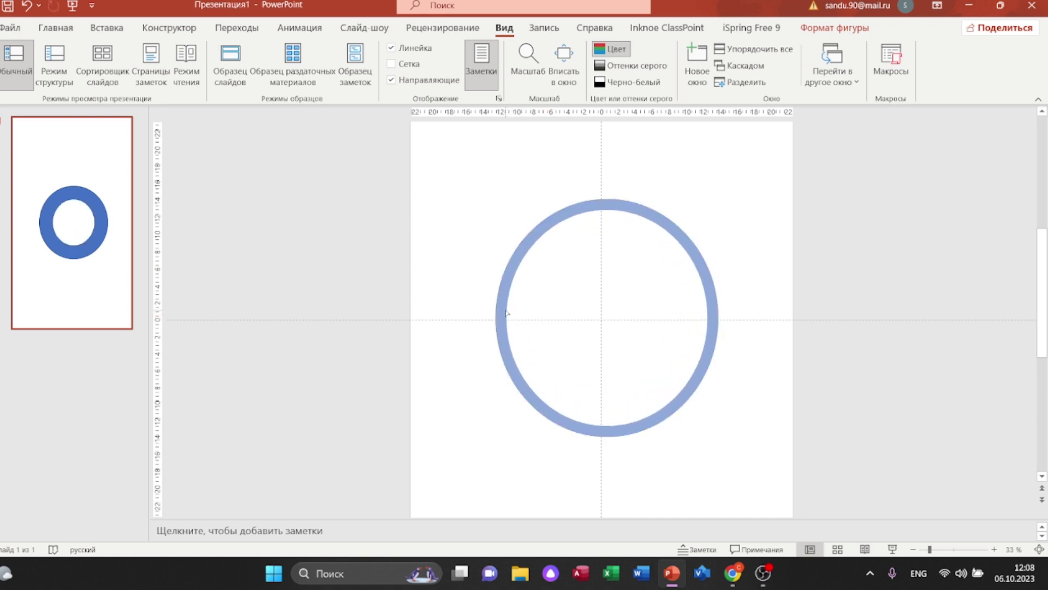
drag(500, 312, 499, 313)
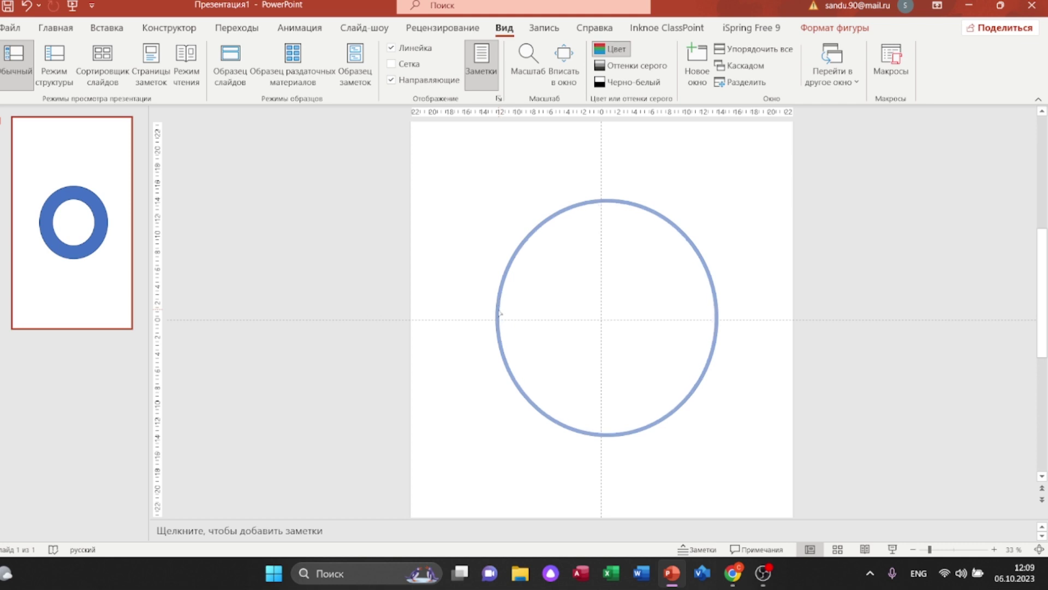
drag(499, 312, 499, 313)
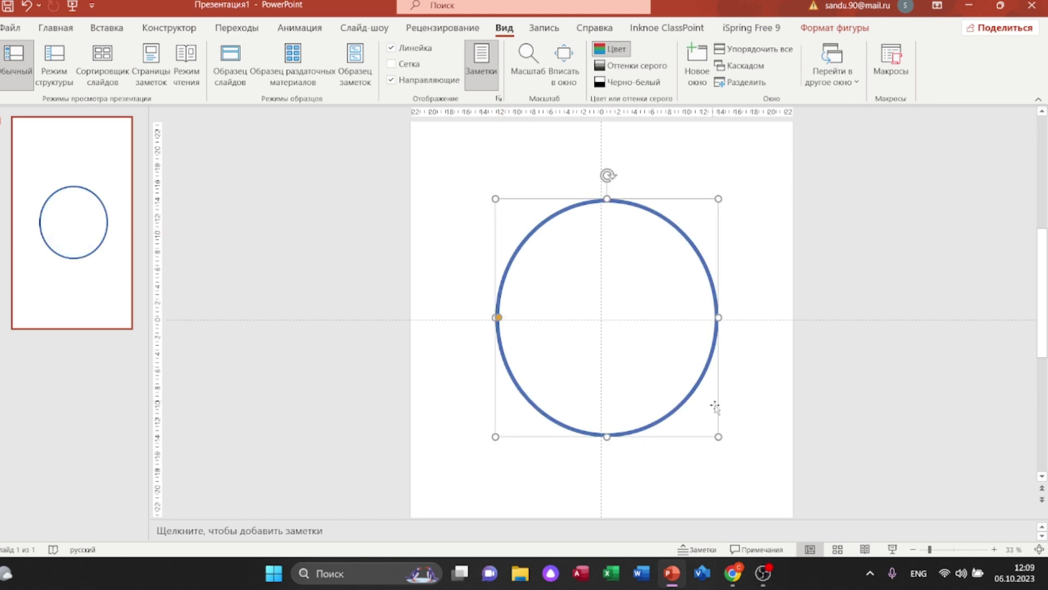
drag(605, 436, 603, 419)
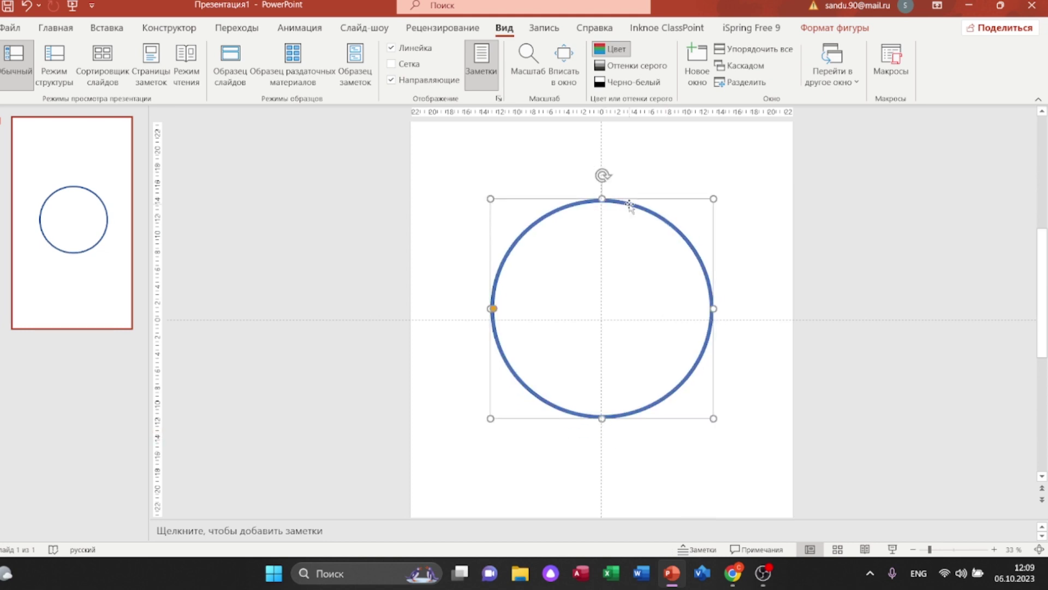
click(107, 28)
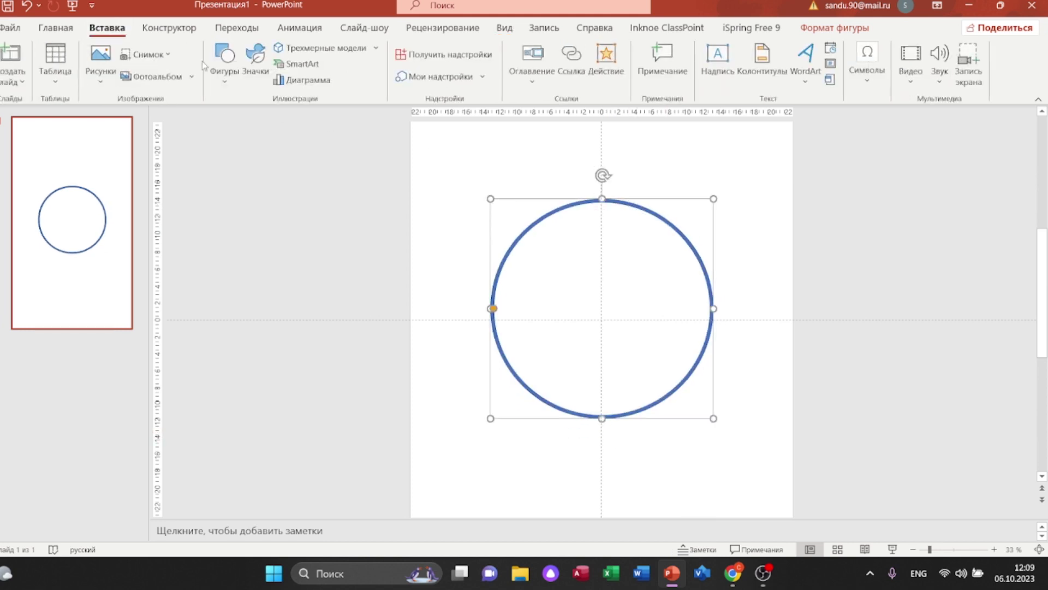
Step: Draw a tall rectangle across the circle and set its width to 0,01 cm
click(234, 85)
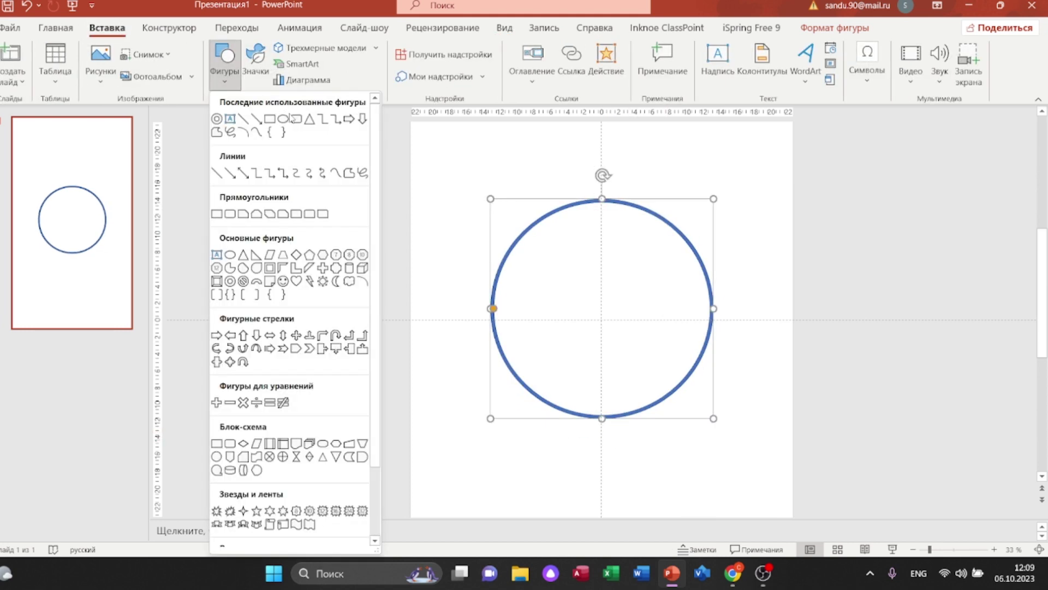
click(217, 214)
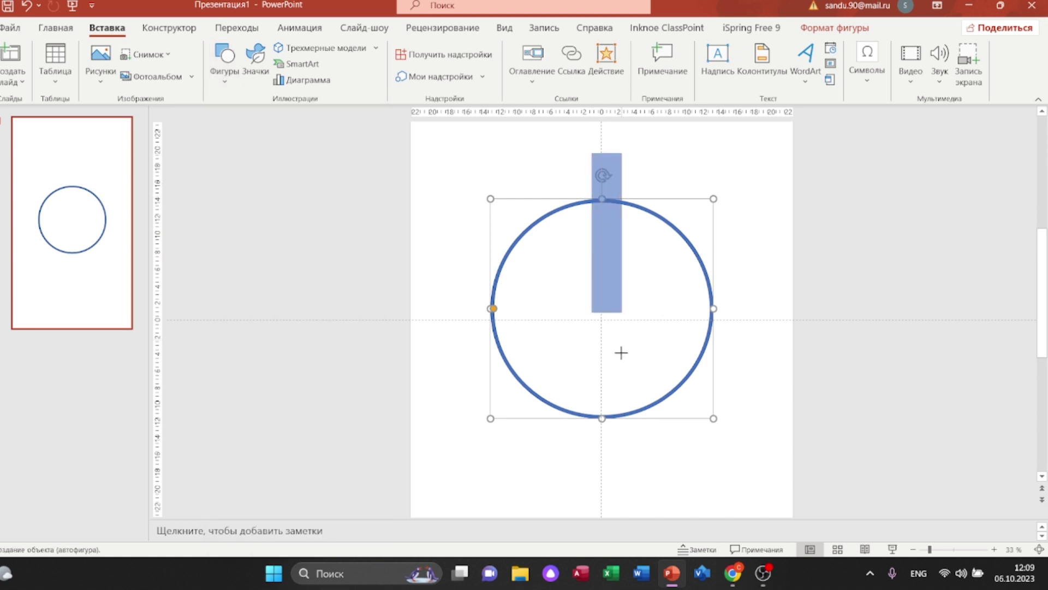
drag(591, 153, 613, 457)
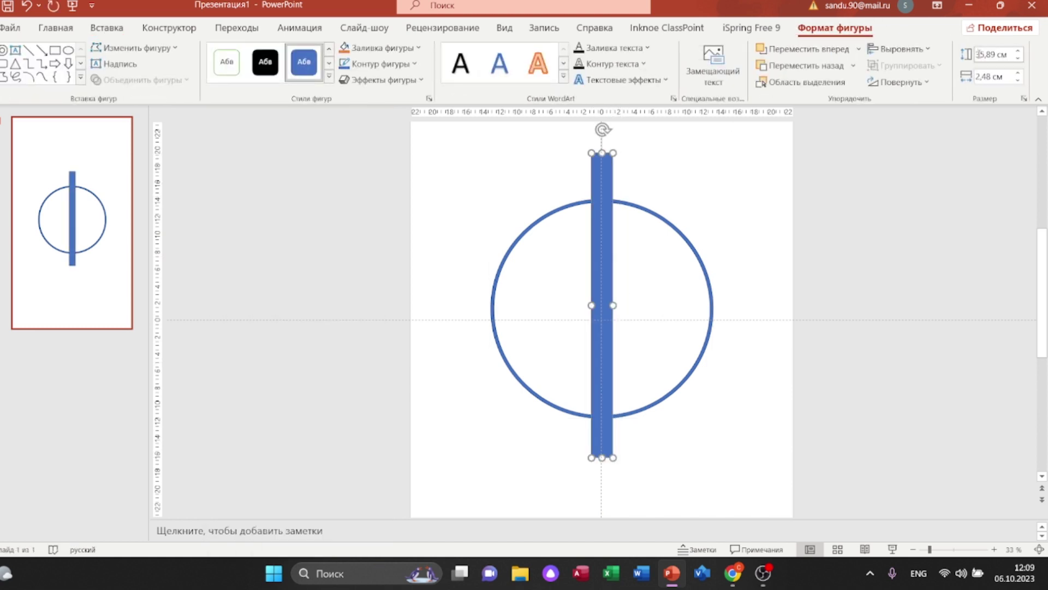
right_click(608, 277)
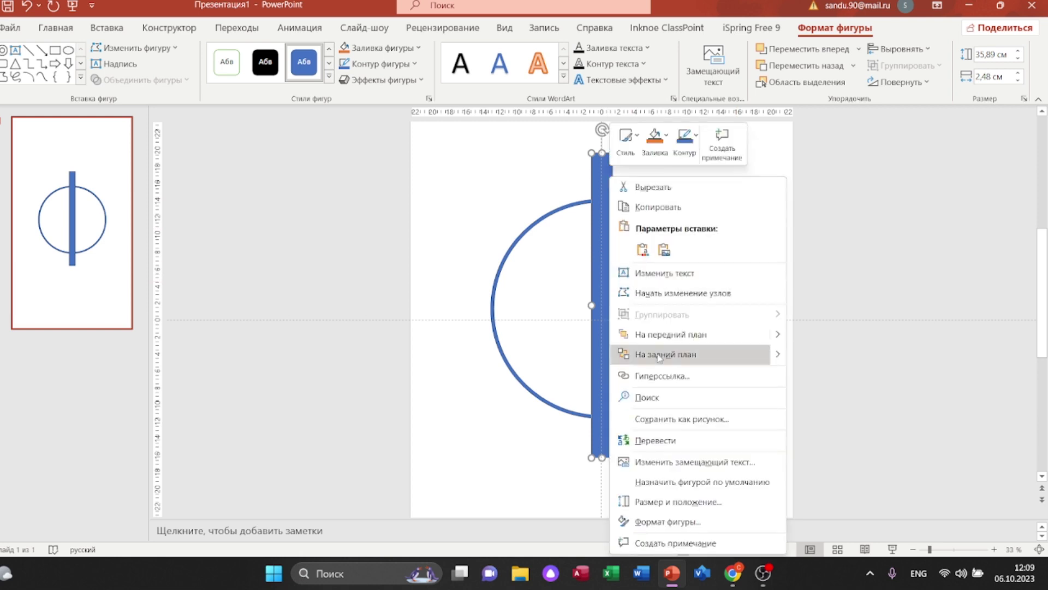
click(692, 519)
click(877, 168)
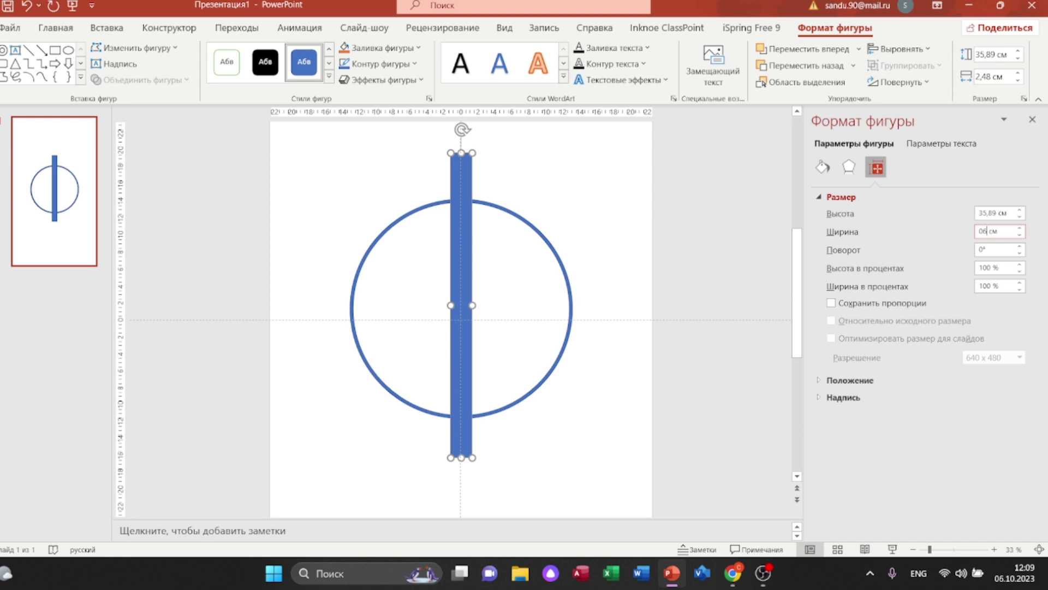
key(Return)
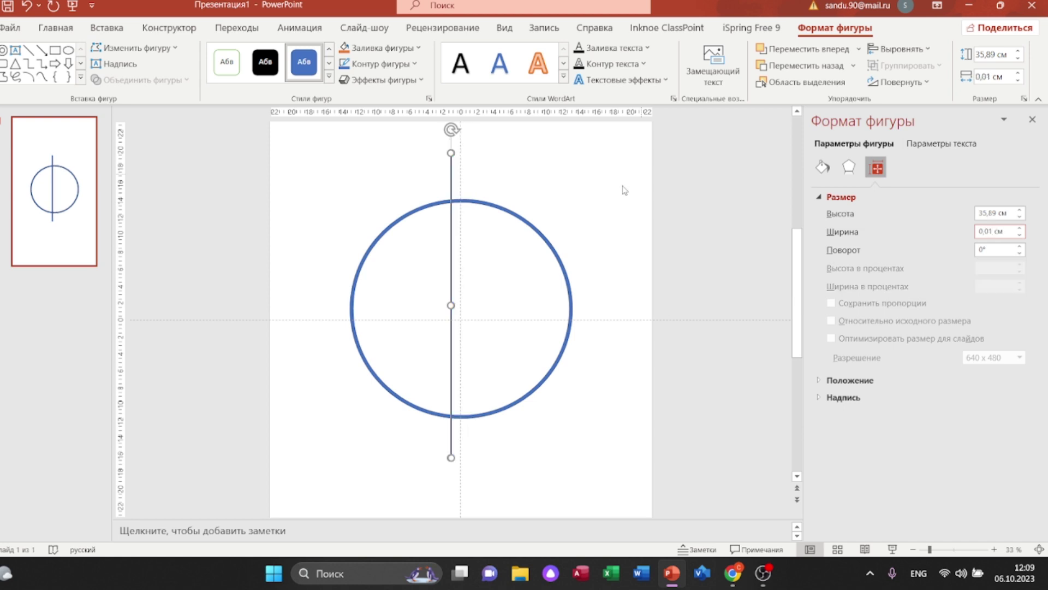
Step: Centre the thin vertical line on the circle and copy it
drag(449, 184, 459, 185)
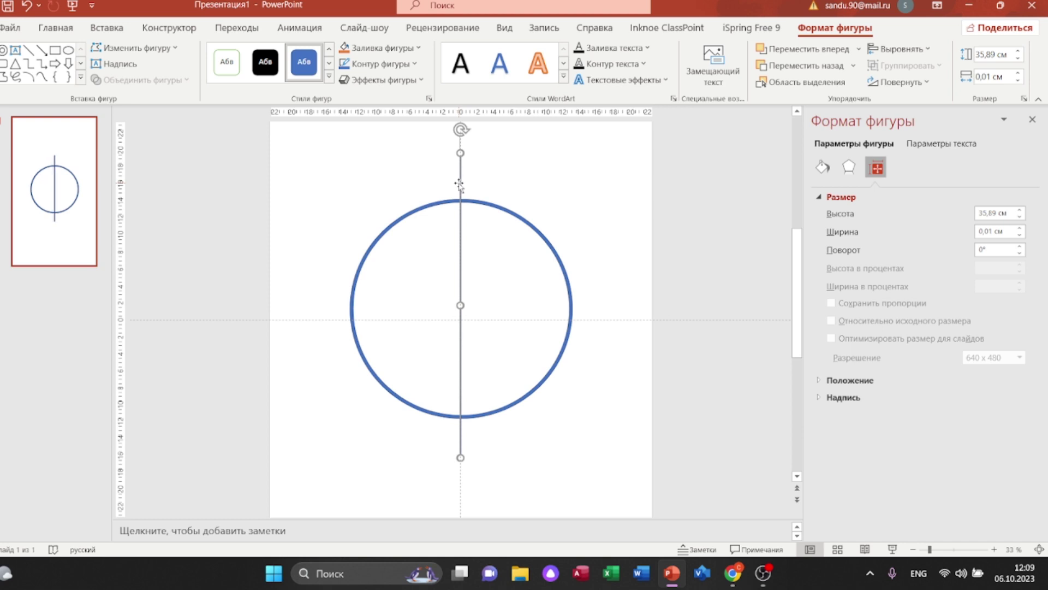
right_click(458, 186)
right_click(542, 208)
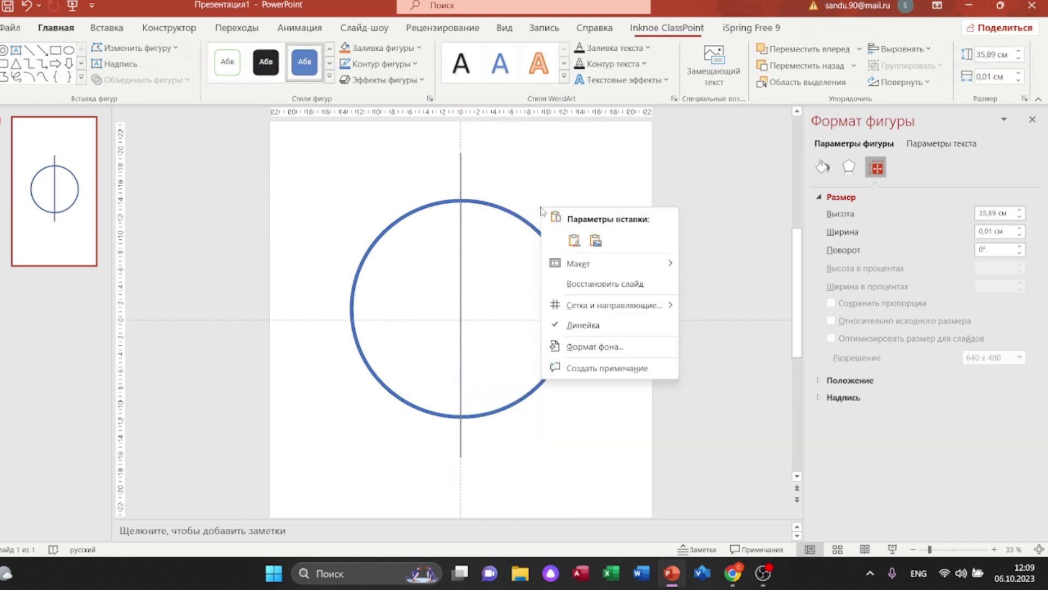
Step: Paste two copies of the line and rotate them into diagonals forming an X
click(574, 240)
mouse_move(461, 131)
mouse_down()
mouse_move(564, 196)
mouse_move(569, 211)
mouse_move(551, 234)
mouse_up()
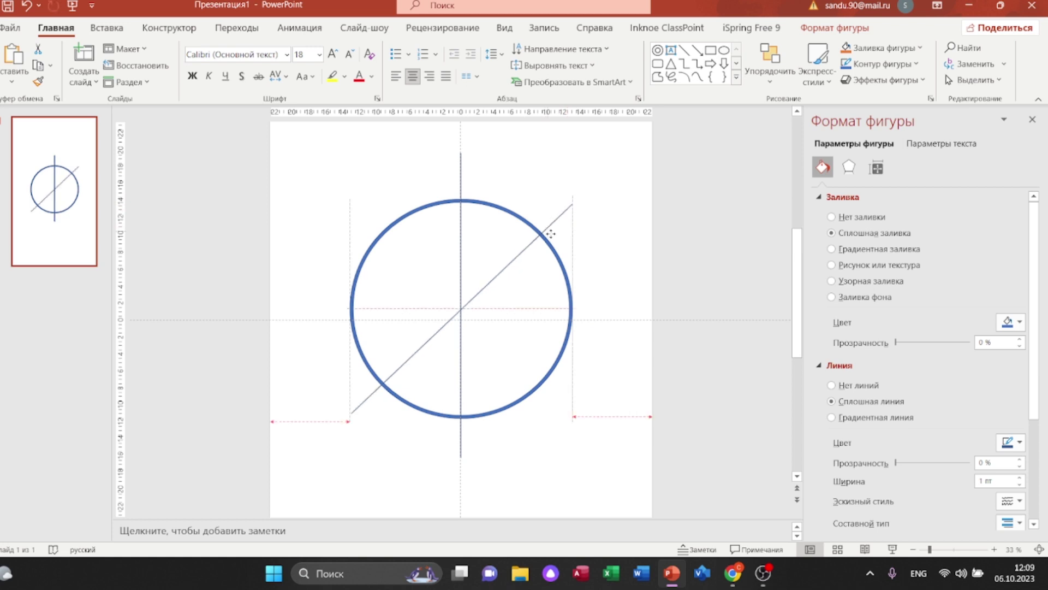
right_click(550, 233)
click(589, 208)
right_click(675, 215)
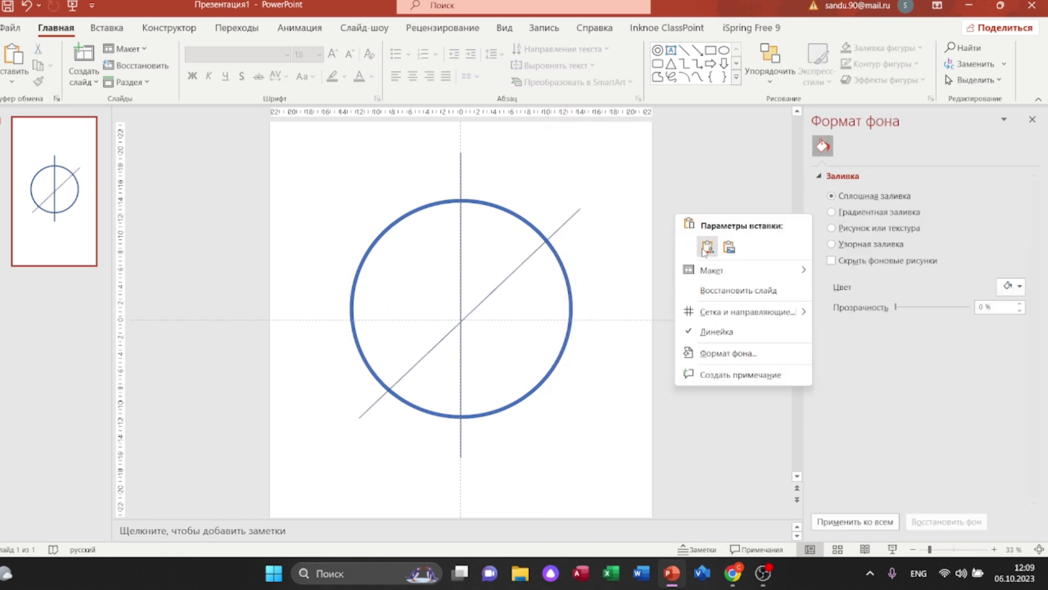
click(704, 248)
mouse_move(598, 193)
mouse_down()
mouse_move(570, 218)
mouse_move(577, 211)
mouse_up()
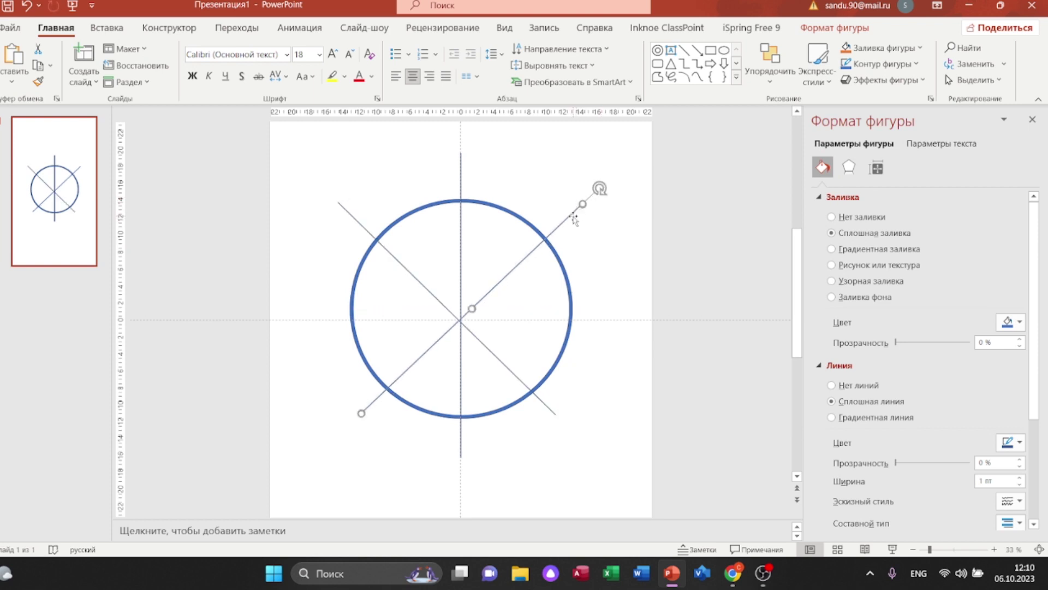
click(385, 208)
Step: Align the three lines with Align Center and Align Middle so they cross at one point
click(365, 223)
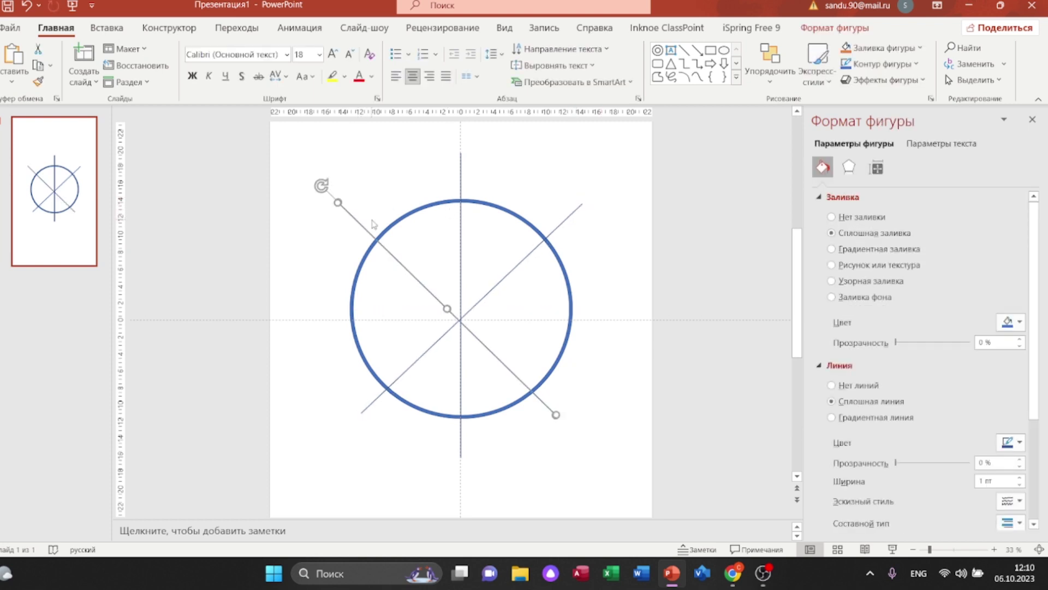
shift+click(460, 193)
shift+click(570, 223)
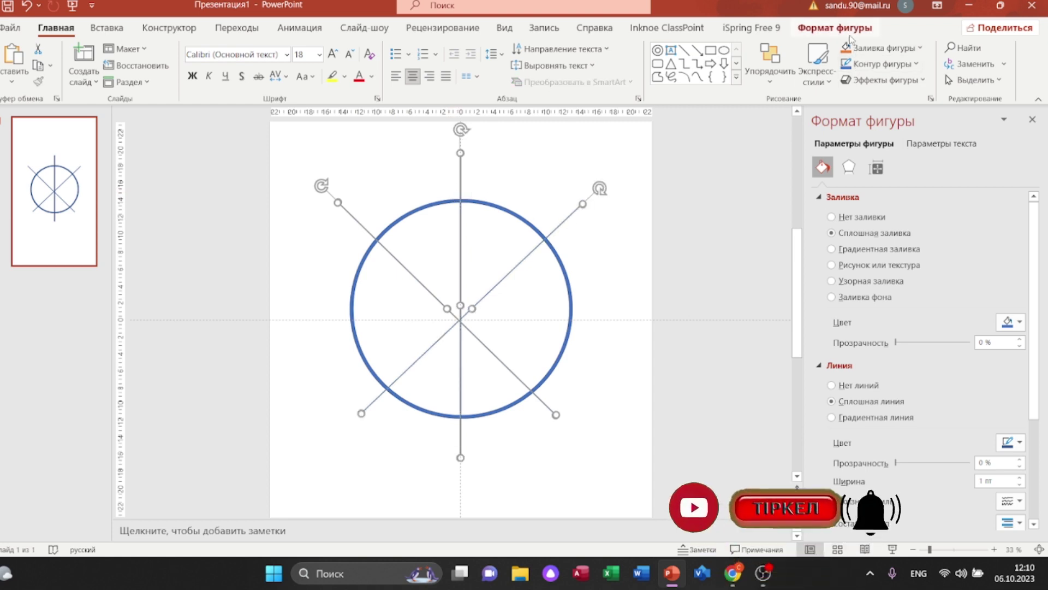
click(835, 27)
click(906, 49)
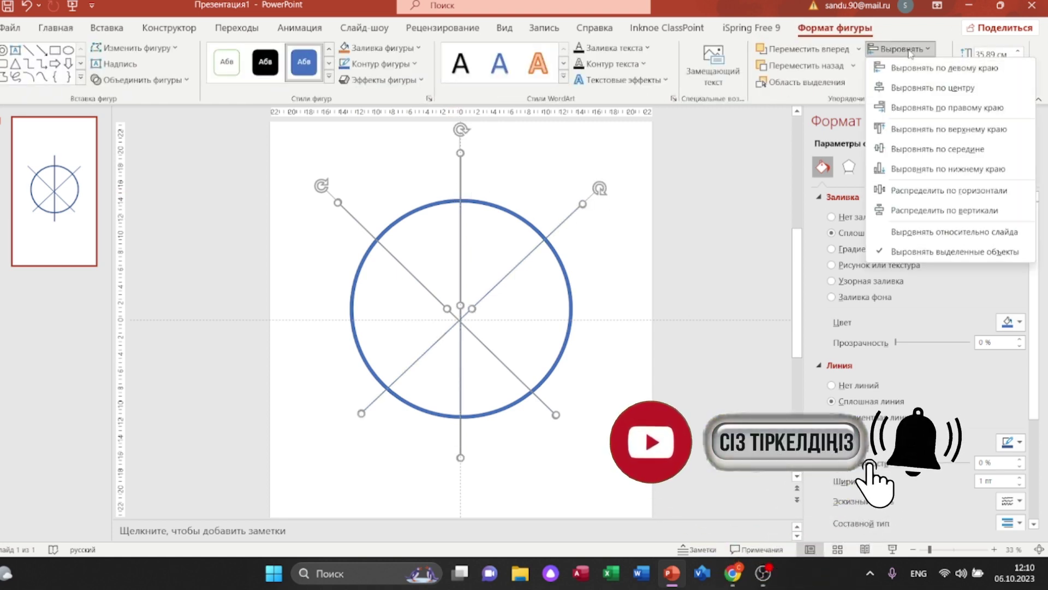
click(909, 87)
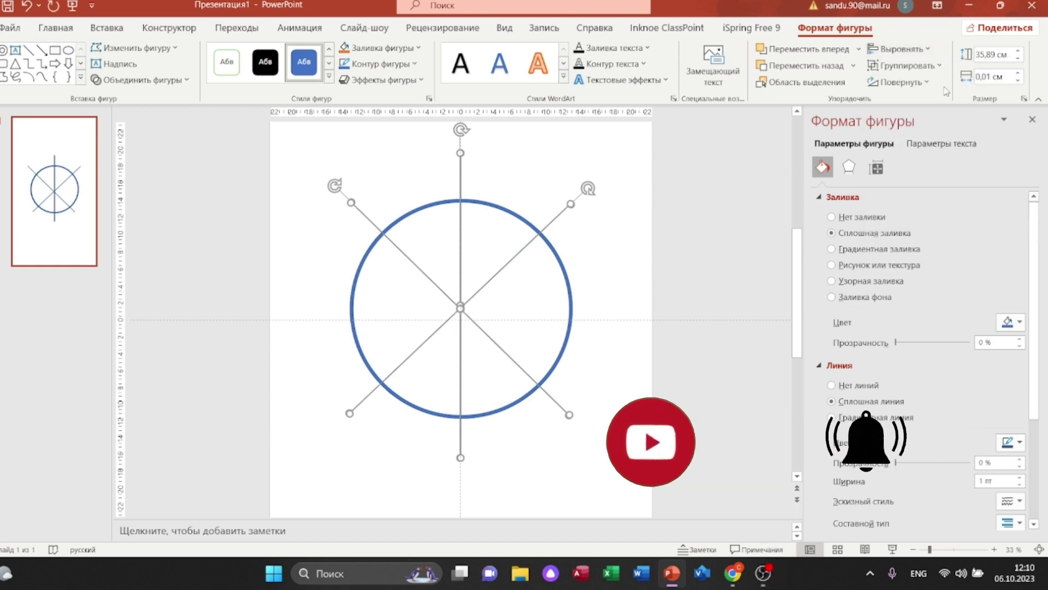
click(903, 49)
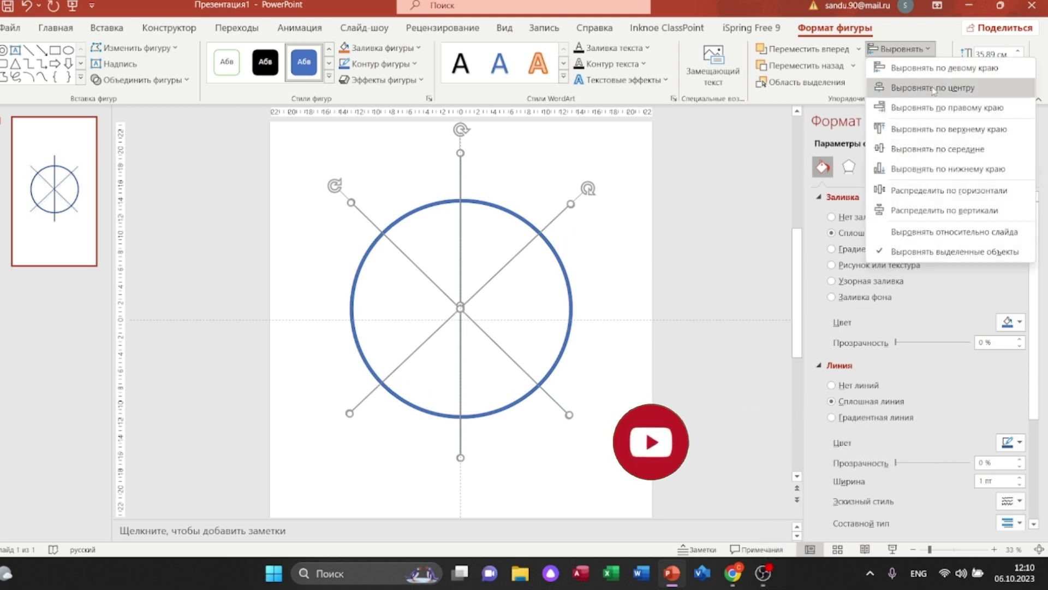
click(956, 149)
Step: Select the circle together with all three lines
click(708, 304)
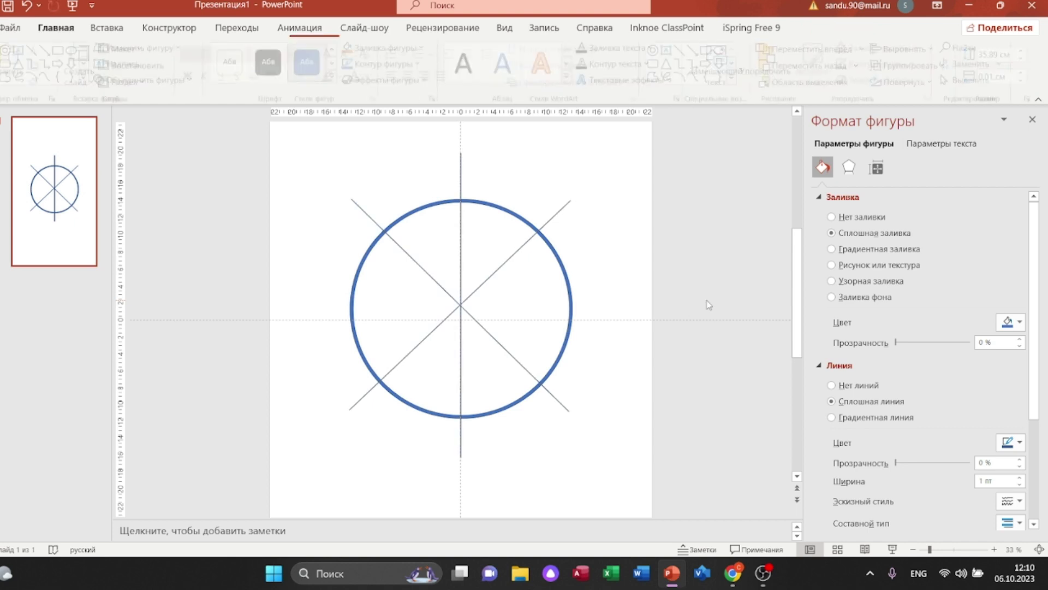
click(487, 278)
shift+click(436, 281)
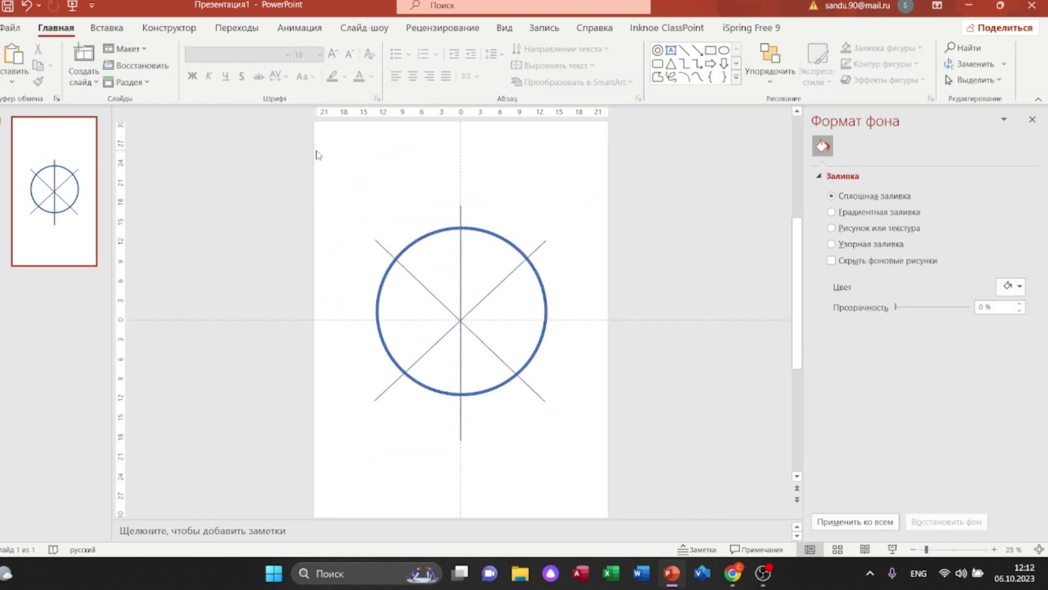
drag(319, 155, 645, 500)
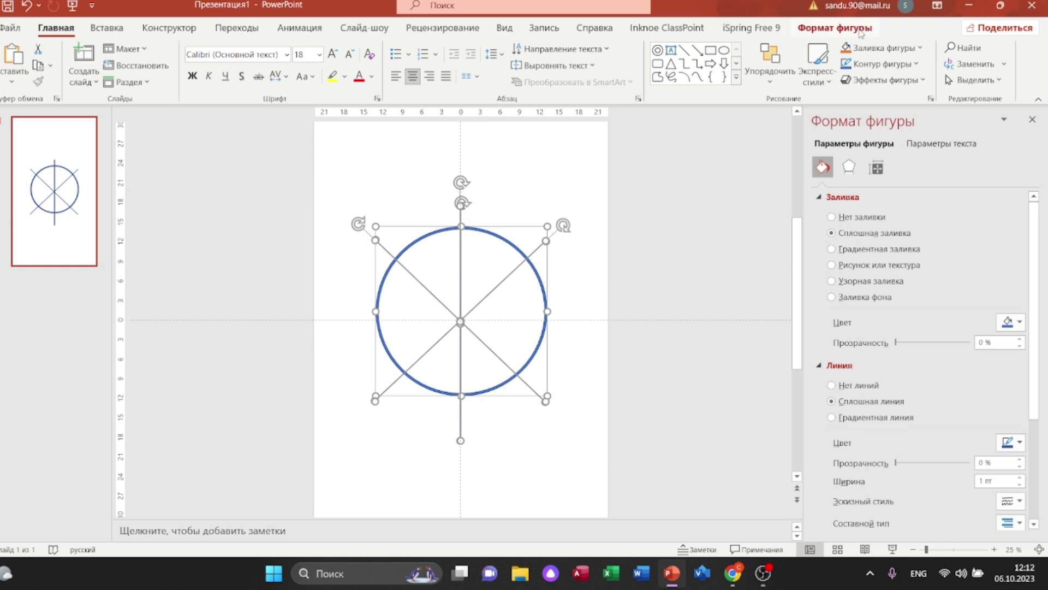
Step: Fragment the circle and lines into separate pieces with Merge Shapes
click(860, 33)
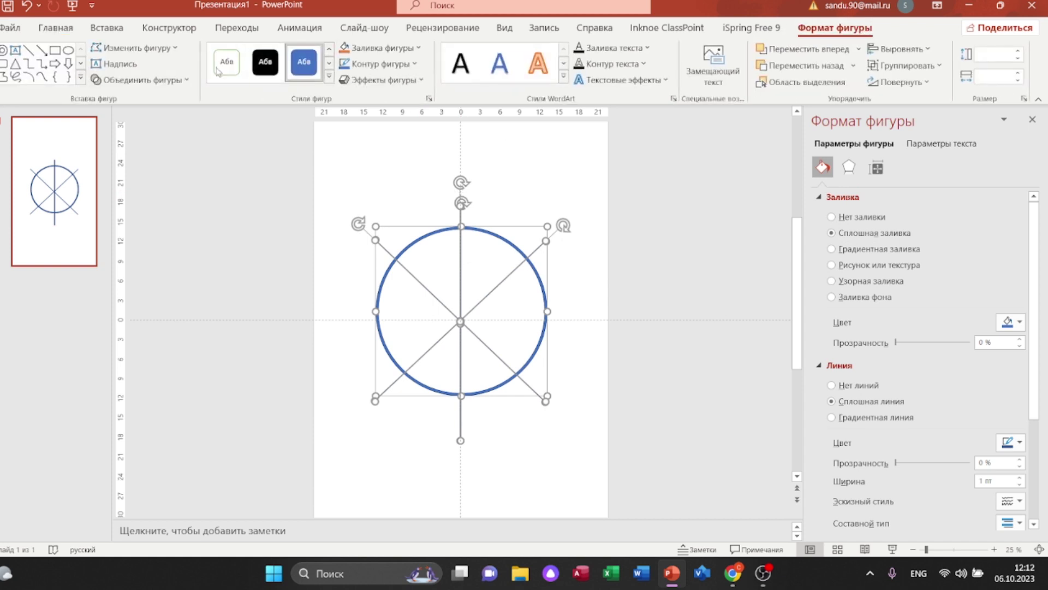
click(142, 81)
click(133, 136)
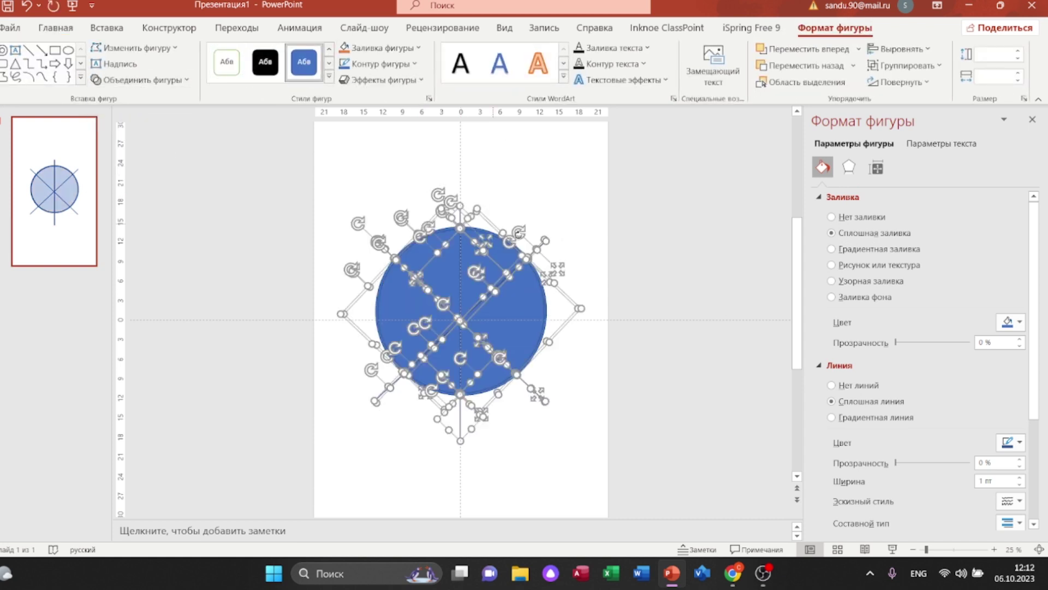
scroll(613, 247, up, 4)
scroll(613, 248, down, 2)
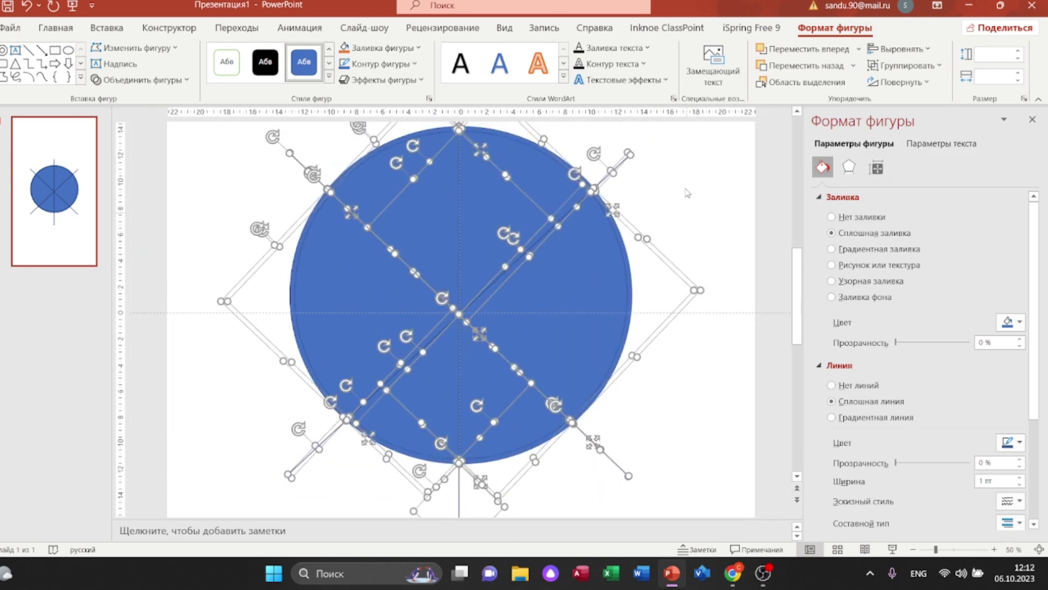
Step: Test-move a rim fragment, undo to restore positions, and select the upper-left rim arc
key(Escape)
click(377, 144)
drag(377, 144, 367, 132)
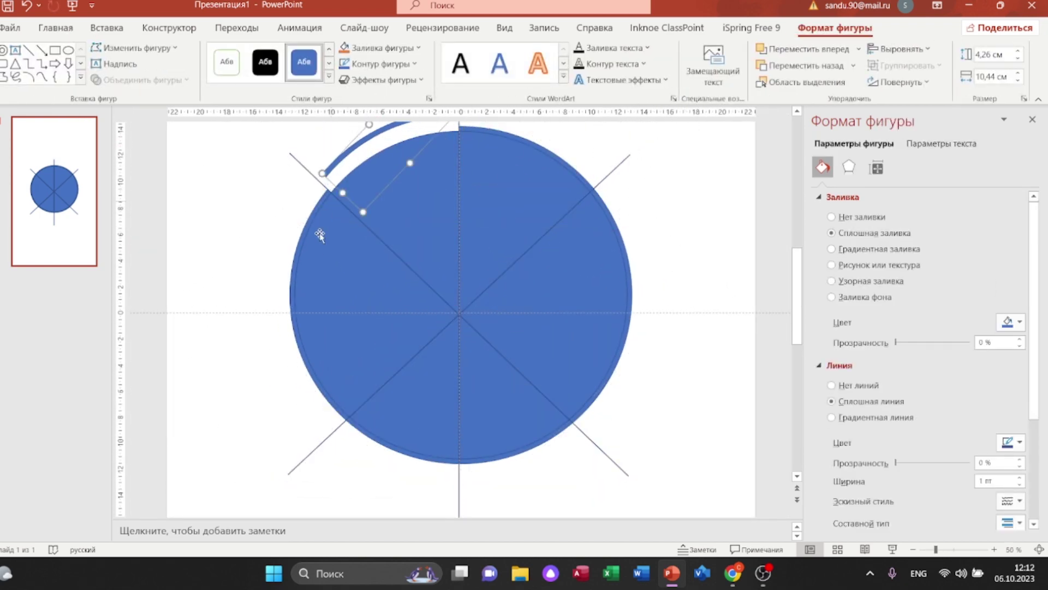
click(304, 239)
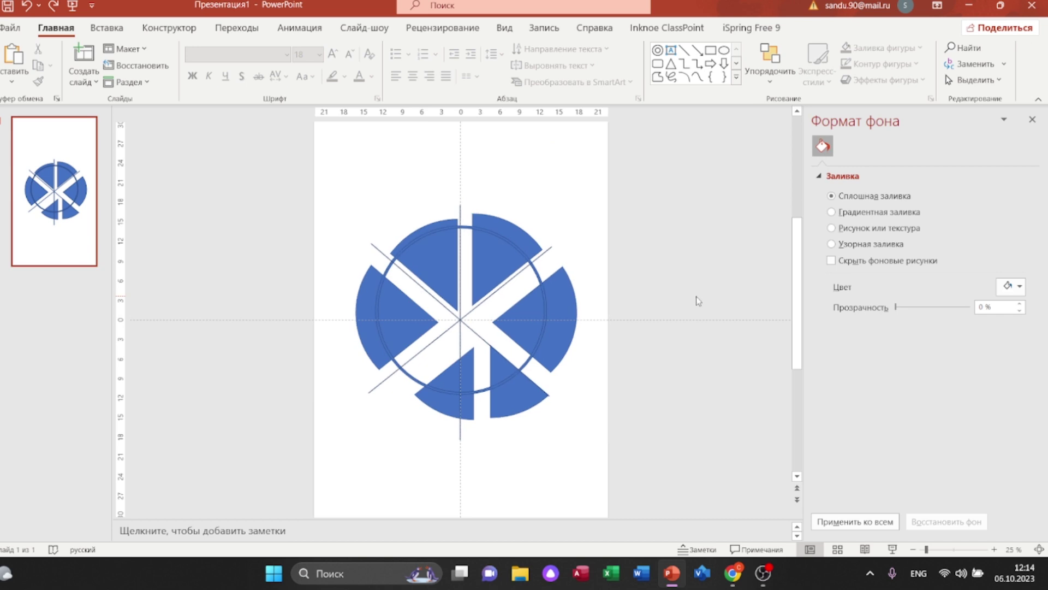
key(ctrl+z)
key(ctrl+z)
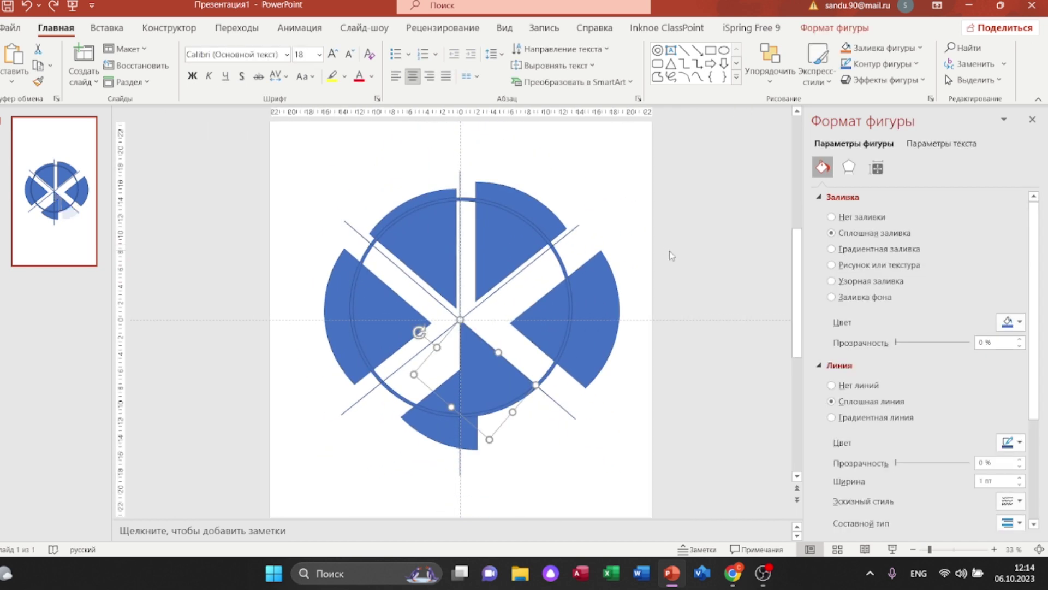
key(ctrl+z)
key(ctrl+z)
key(ctrl+z)
key(ctrl+z)
key(ctrl+z)
key(ctrl+z)
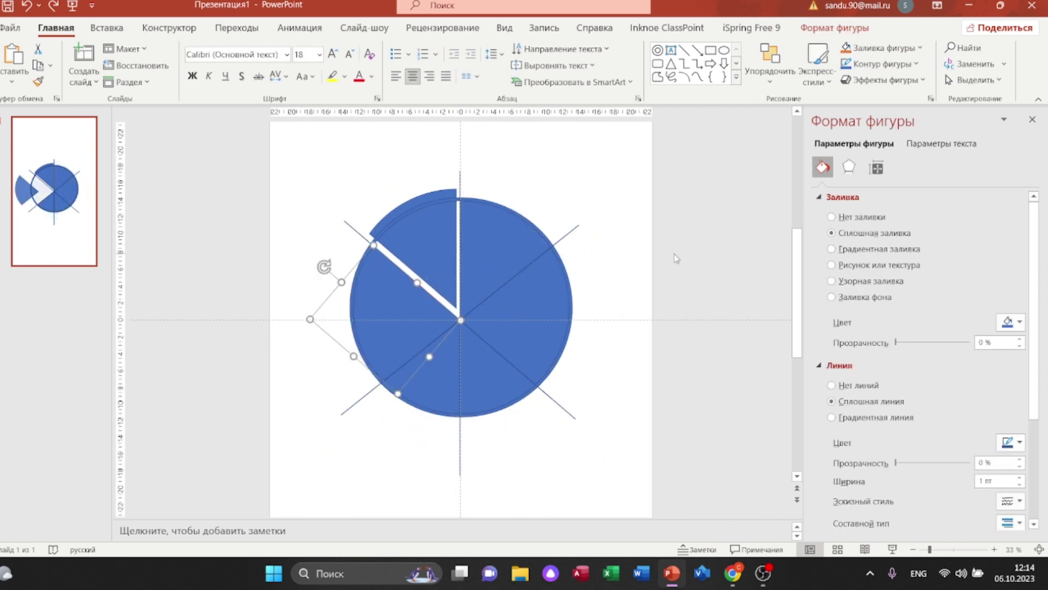
key(ctrl+z)
key(ctrl+z)
key(ctrl+z)
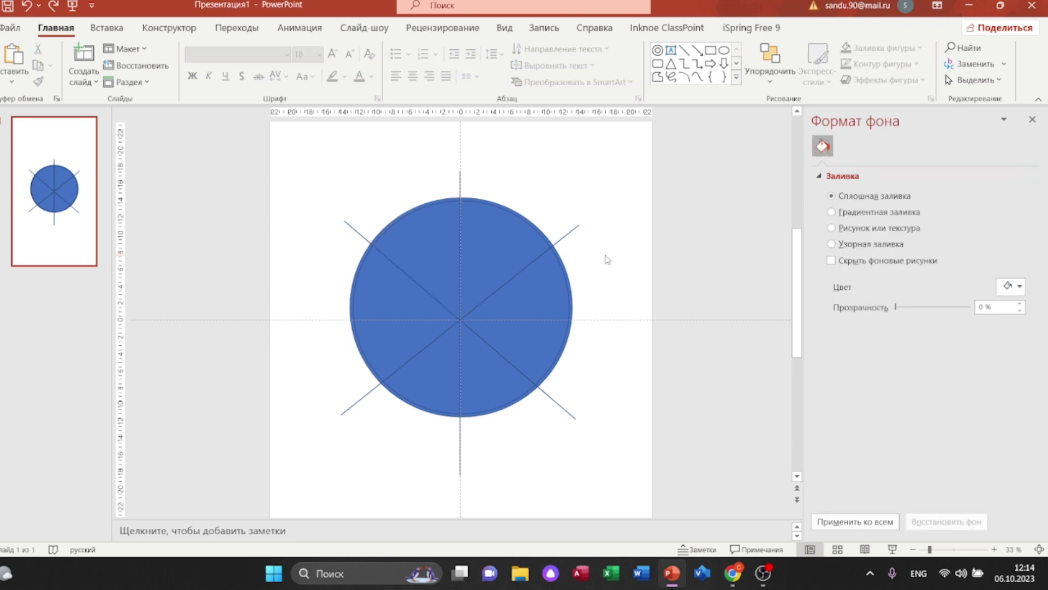
key(ctrl+z)
key(ctrl+z)
key(ctrl+z)
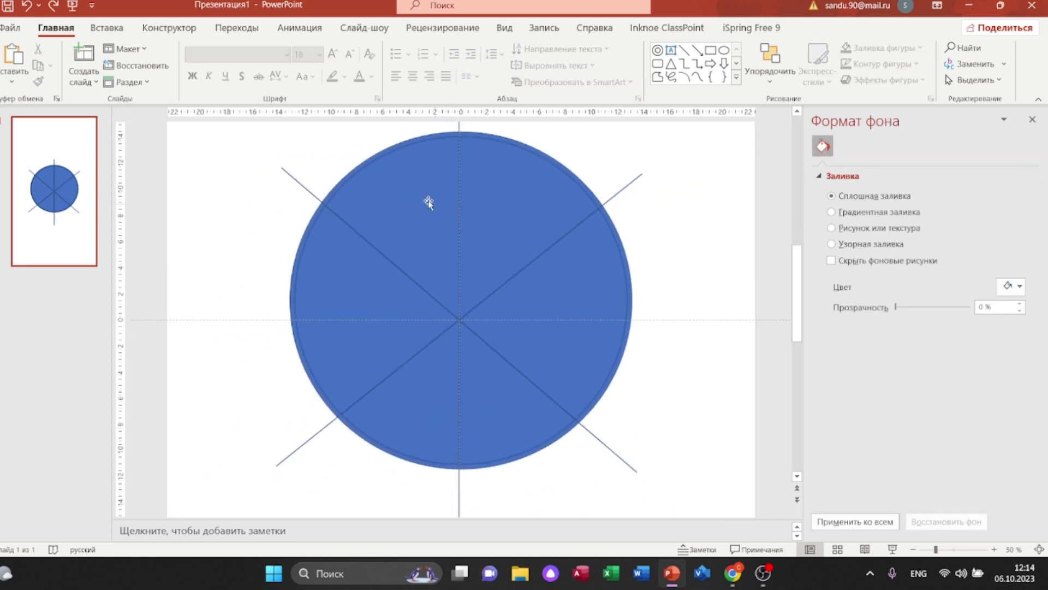
click(374, 157)
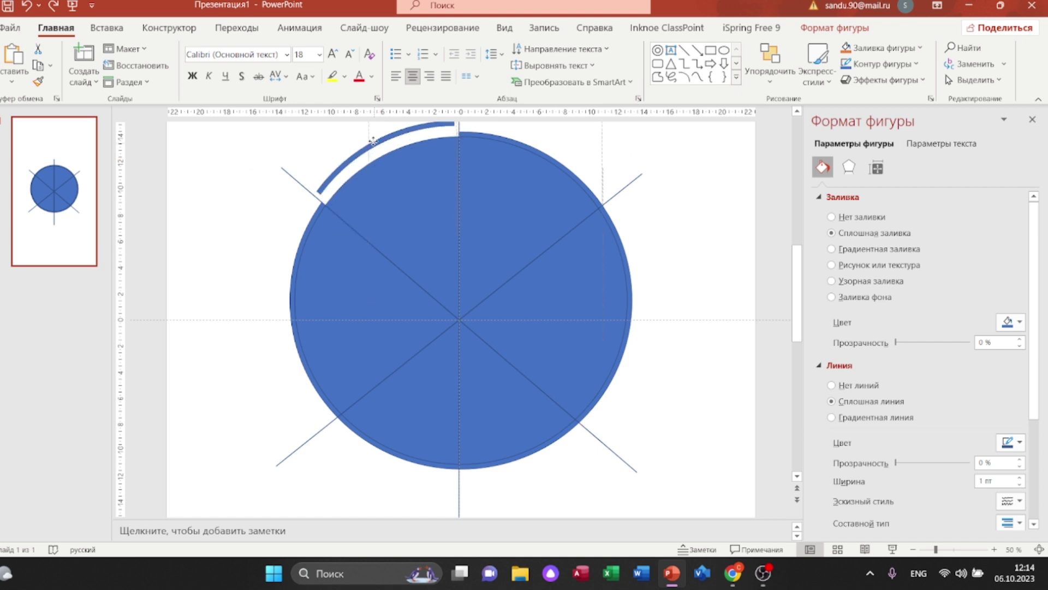
Step: Open the Format Shape pane for the upper-left rim arc
right_click(516, 154)
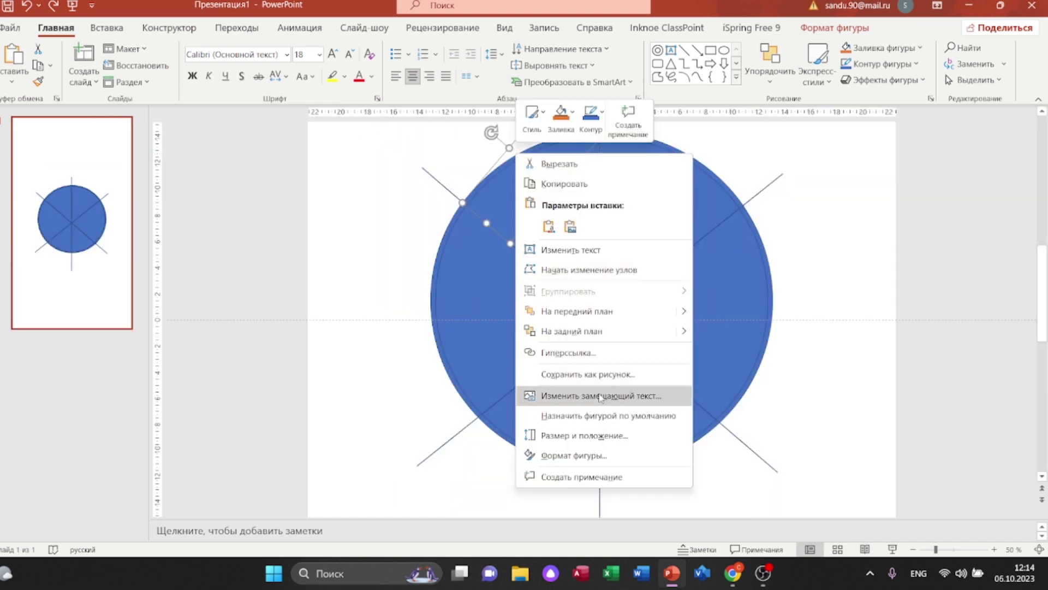
click(601, 455)
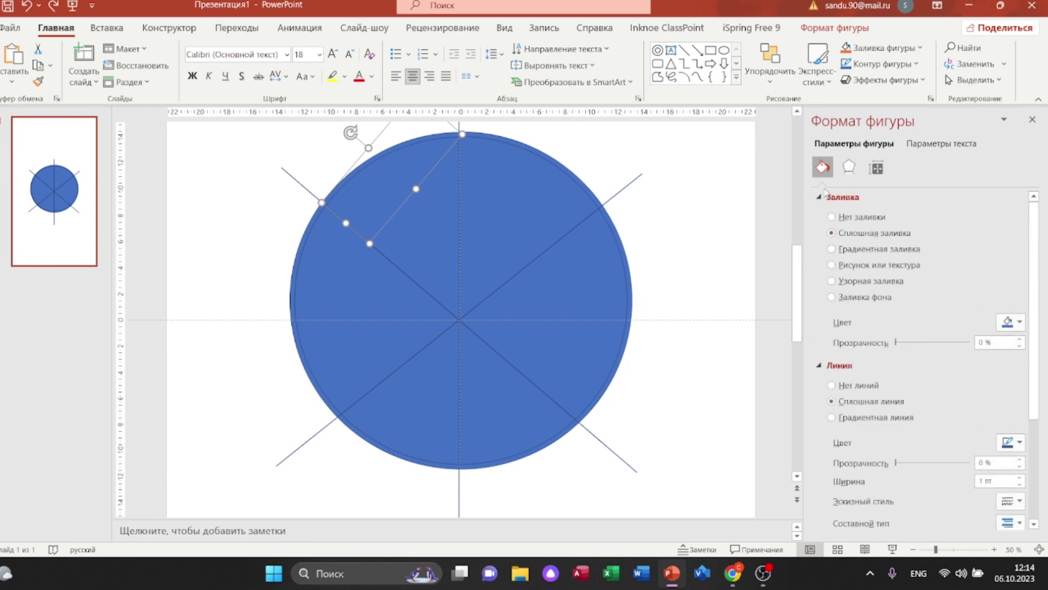
Step: Colour the upper-left arc purple and the upper-right arc yellow, fill and outline
click(1013, 321)
click(1032, 501)
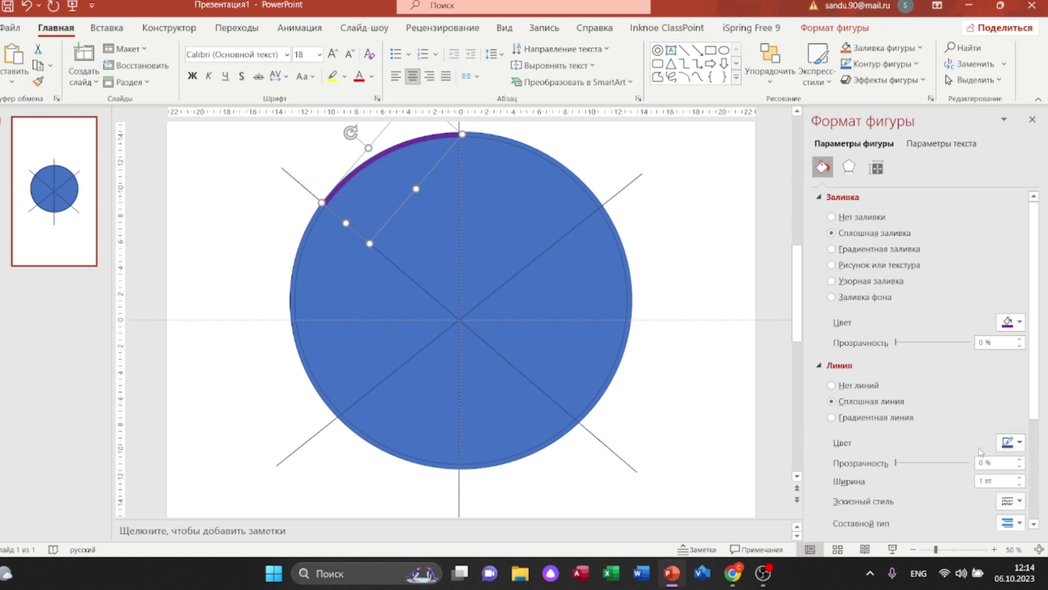
click(1018, 442)
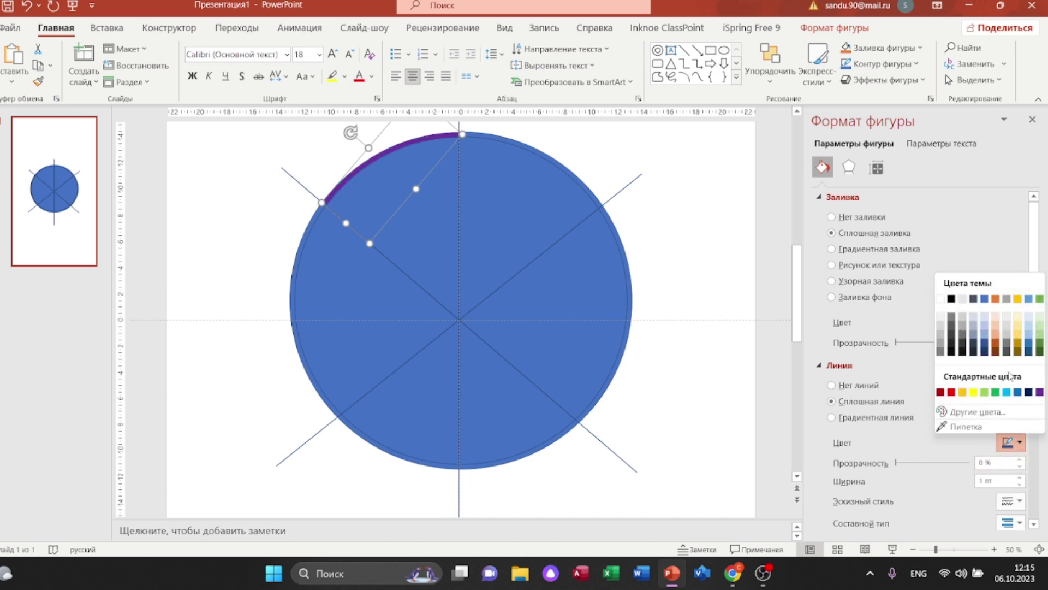
click(1039, 393)
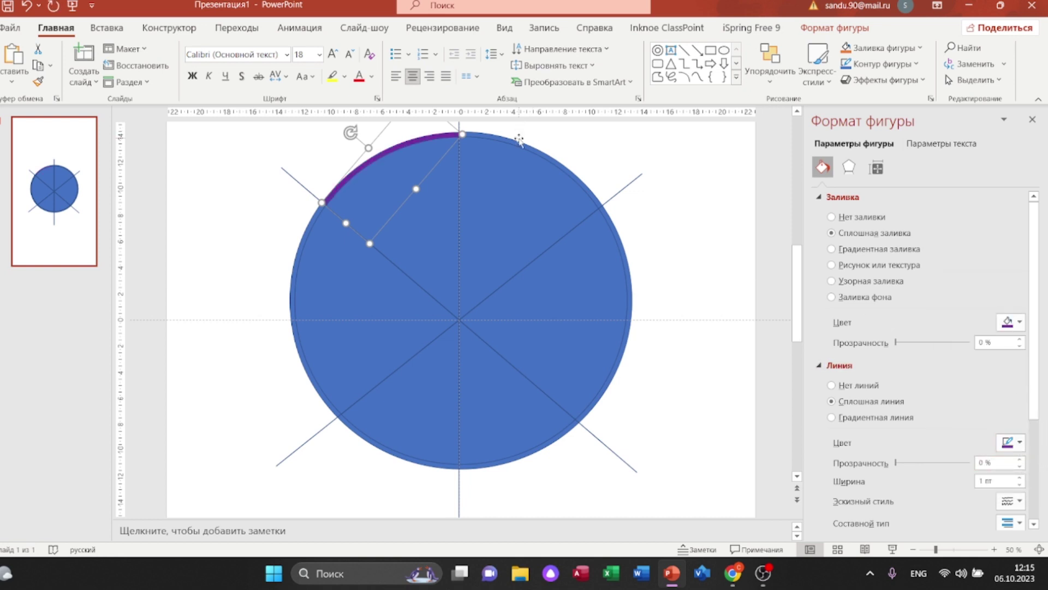
click(523, 146)
click(1019, 322)
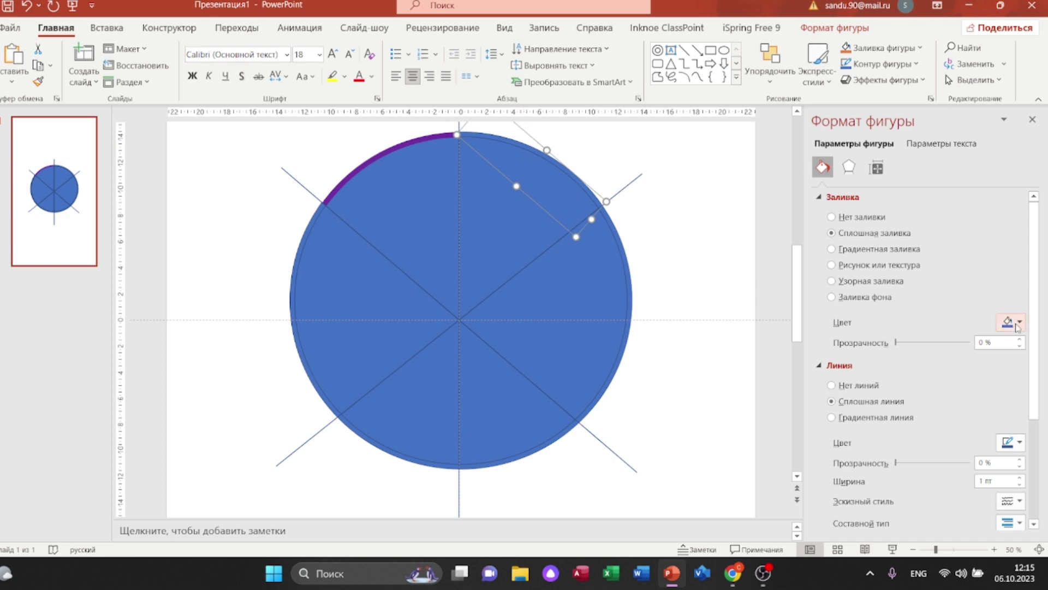
click(973, 451)
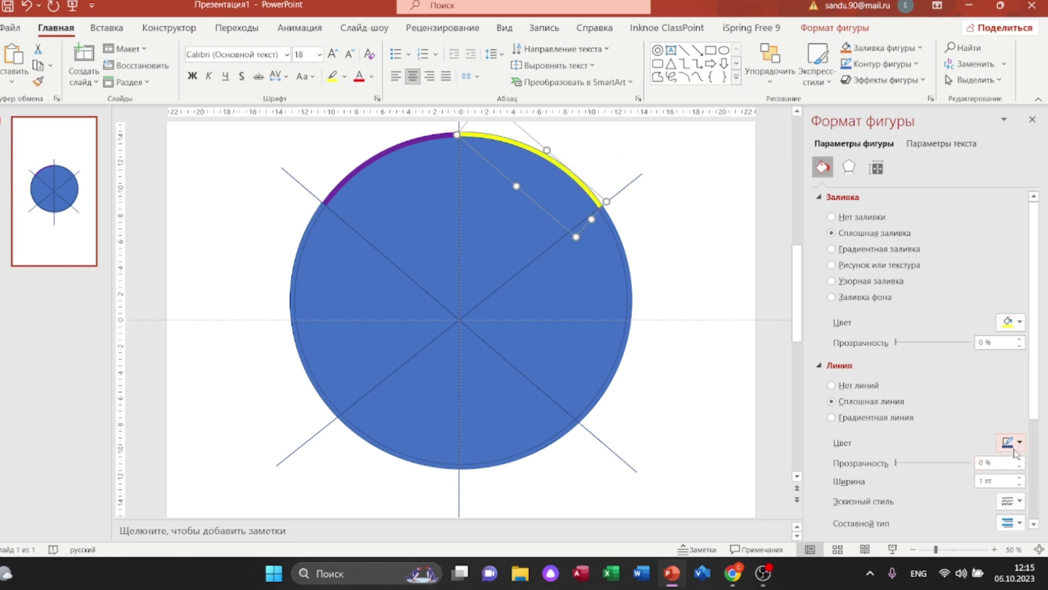
click(1008, 443)
click(973, 397)
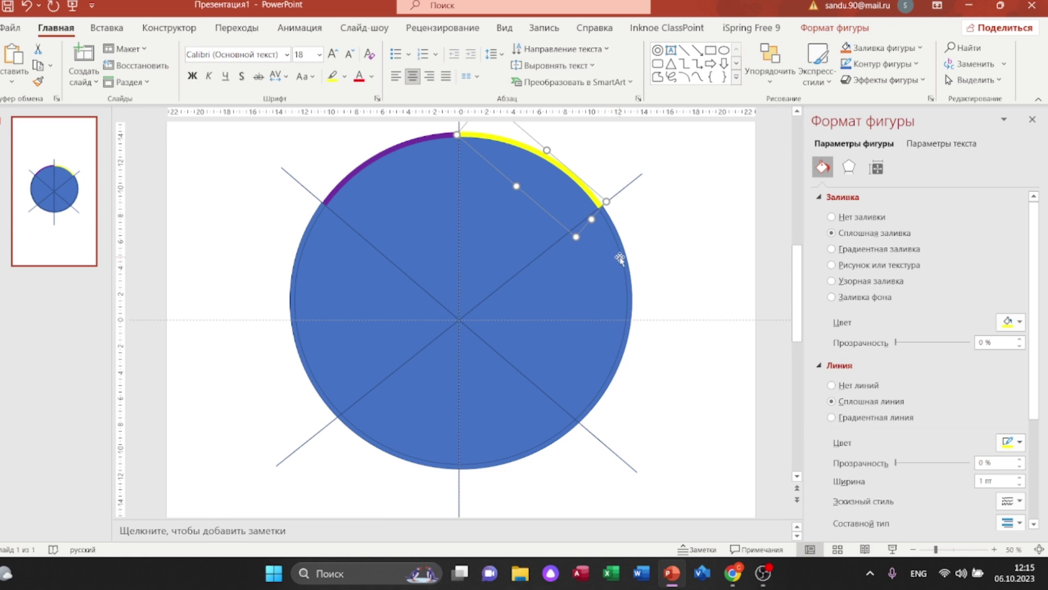
Step: Colour the right arc red and the lower-right arc green, then open custom colours for the lower-left arc
click(622, 257)
click(1019, 322)
click(949, 454)
click(528, 445)
click(1008, 322)
click(1018, 442)
click(940, 394)
click(371, 437)
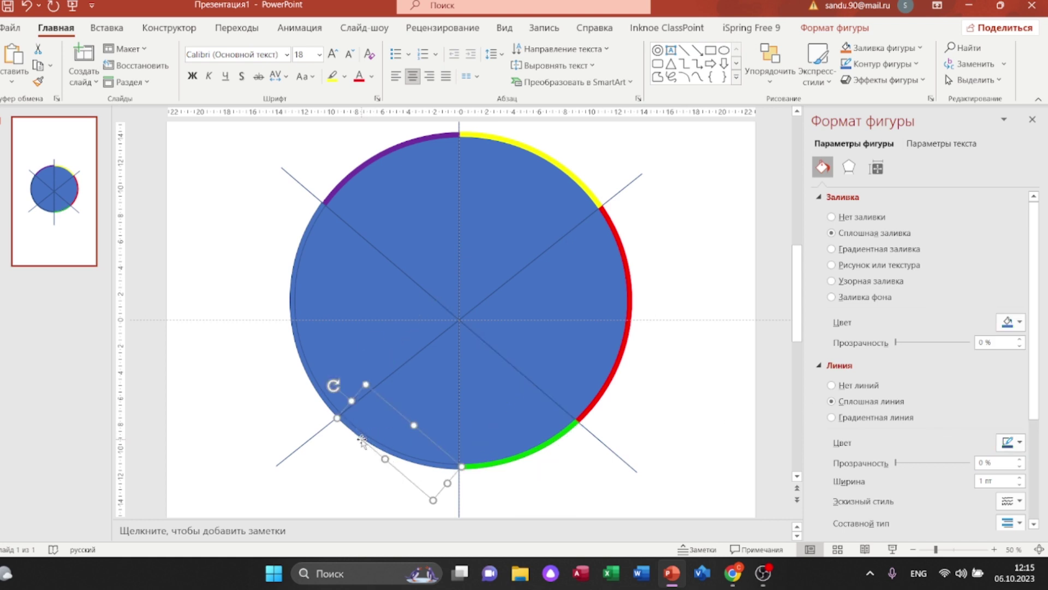
click(1020, 323)
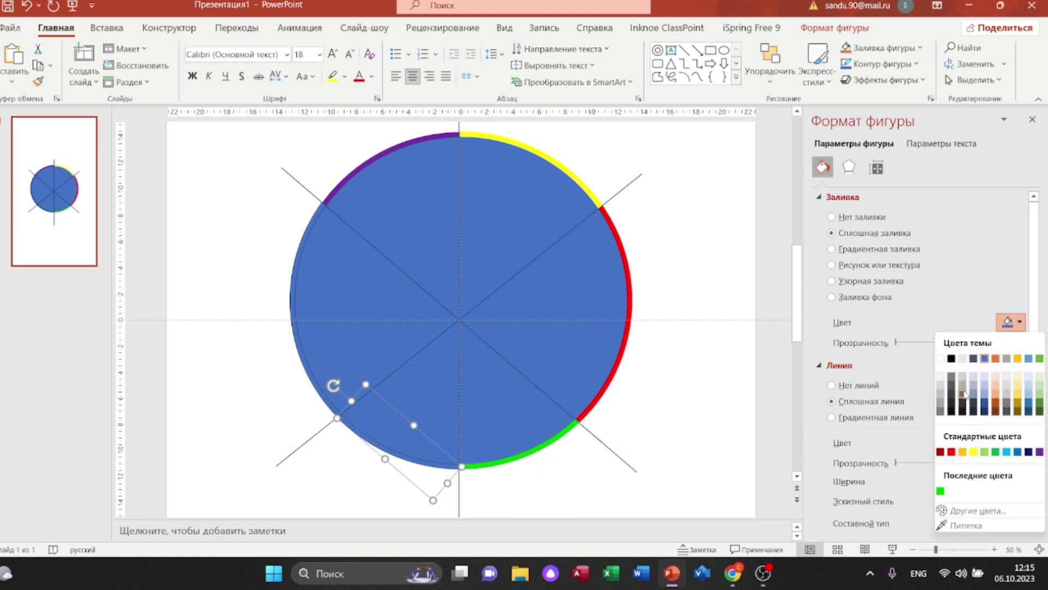
click(977, 510)
Step: Give the lower-left arc a deep blue colour from the custom colour picker
click(423, 168)
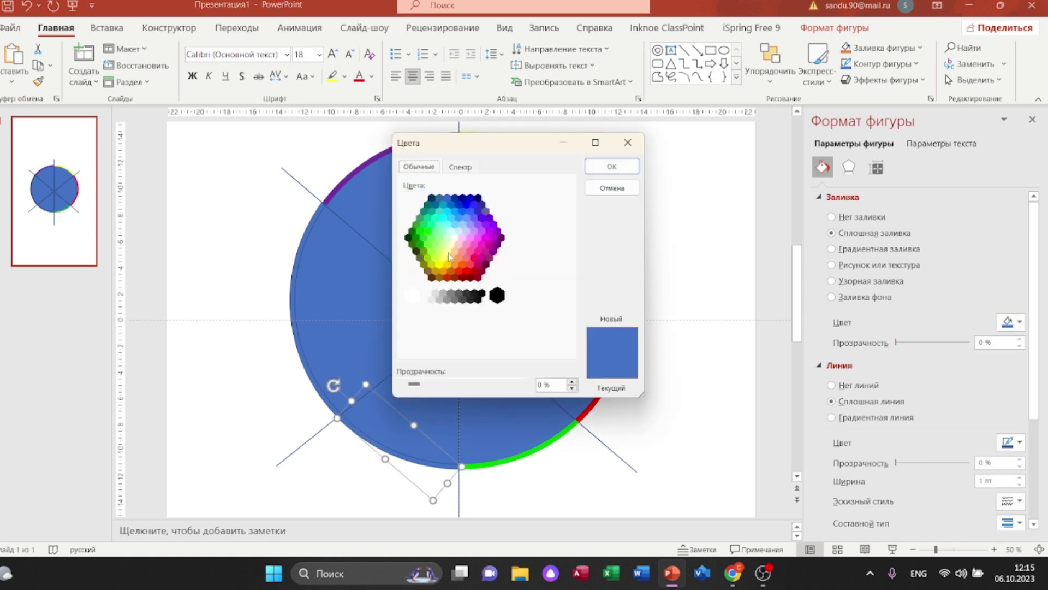
click(467, 210)
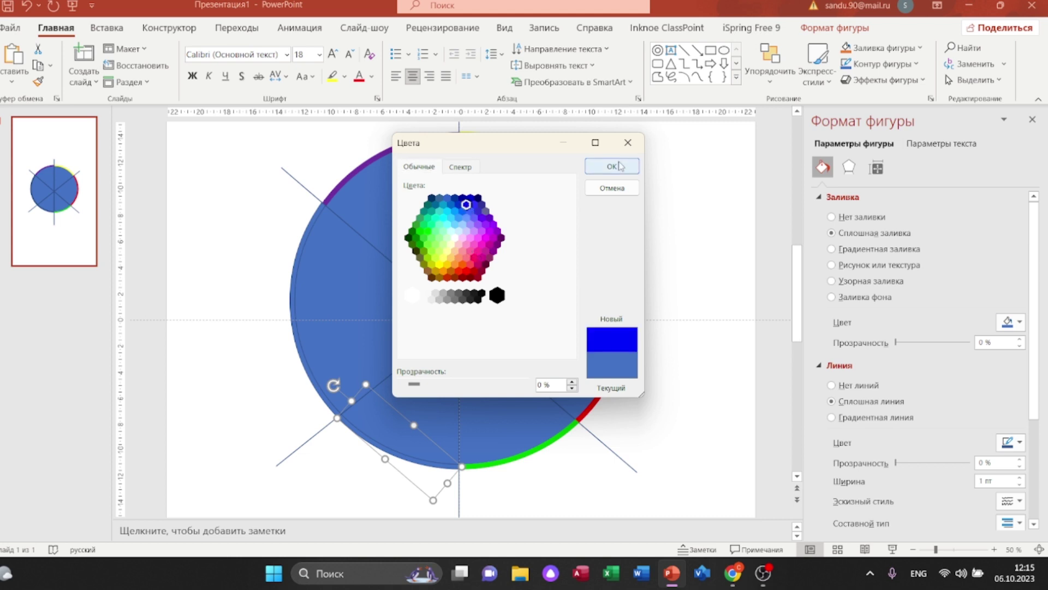
click(612, 166)
click(1019, 442)
click(943, 414)
Step: Colour the left arc pink, then begin selecting the ring's arcs
click(298, 356)
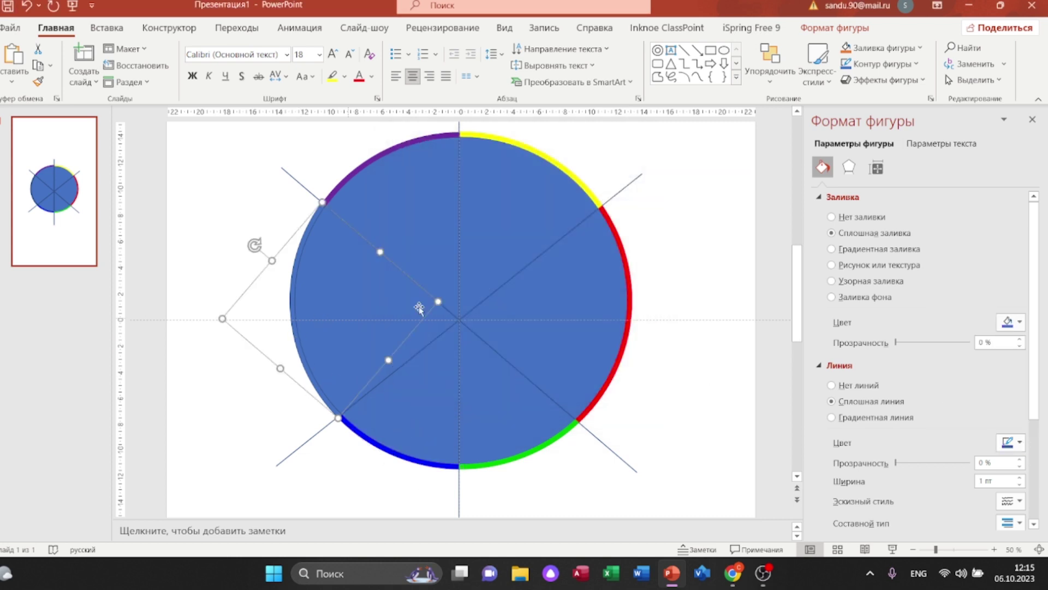
click(1018, 322)
click(957, 493)
click(425, 168)
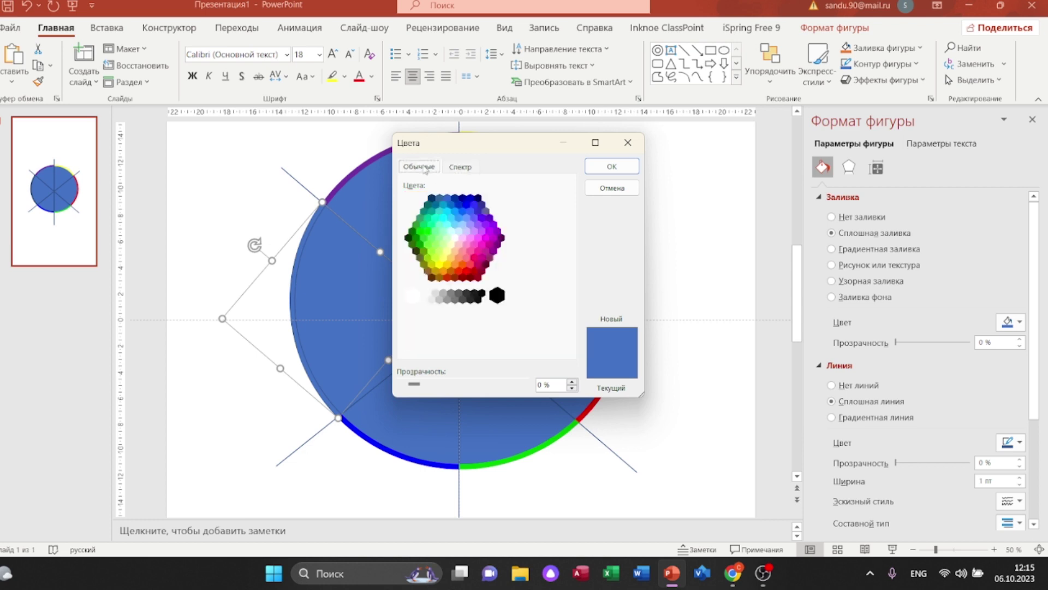
click(476, 261)
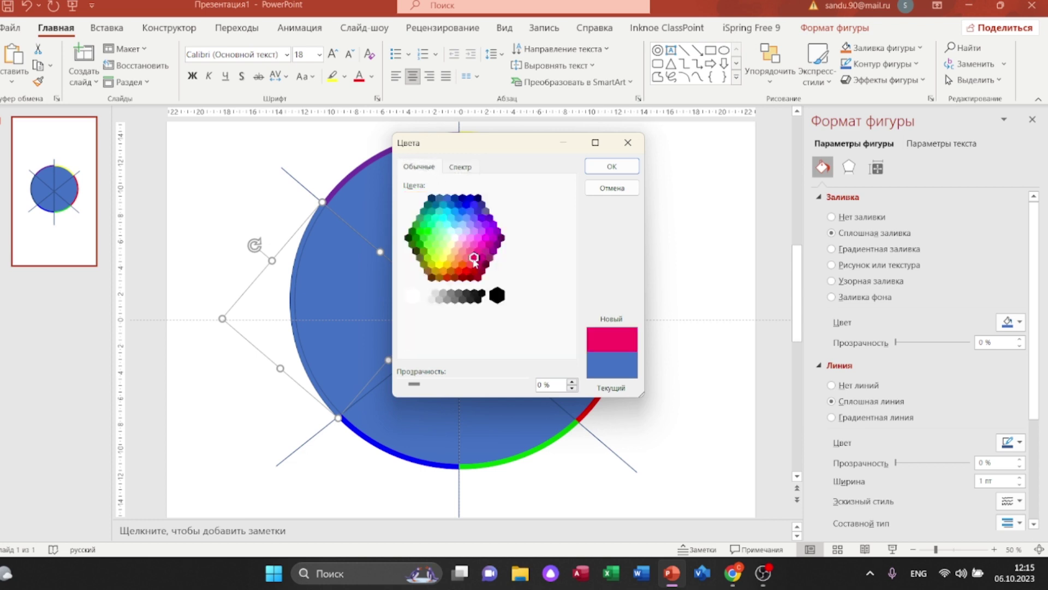
click(612, 166)
click(1014, 445)
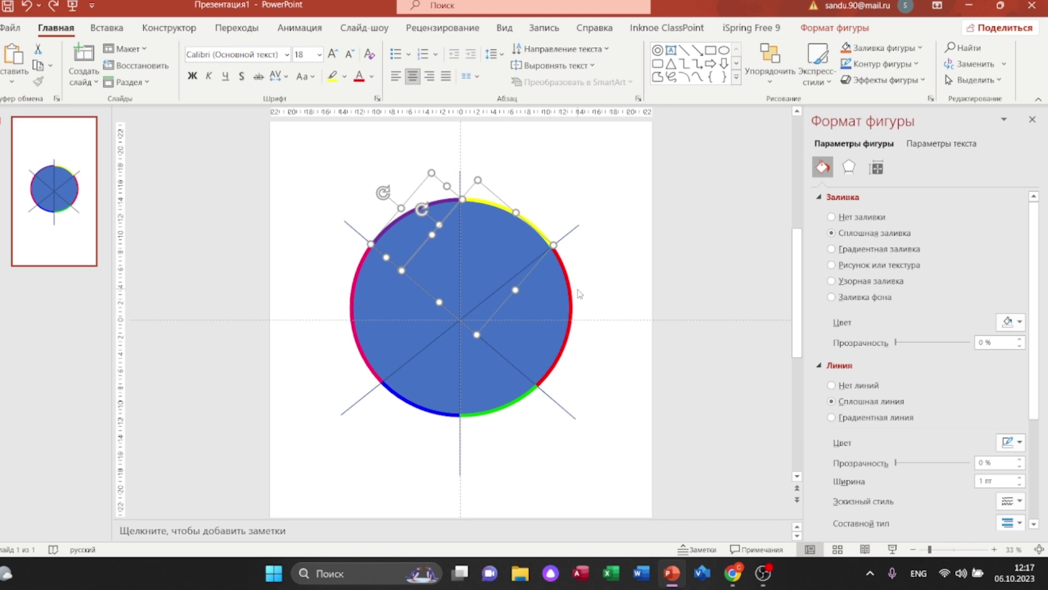
shift+click(570, 293)
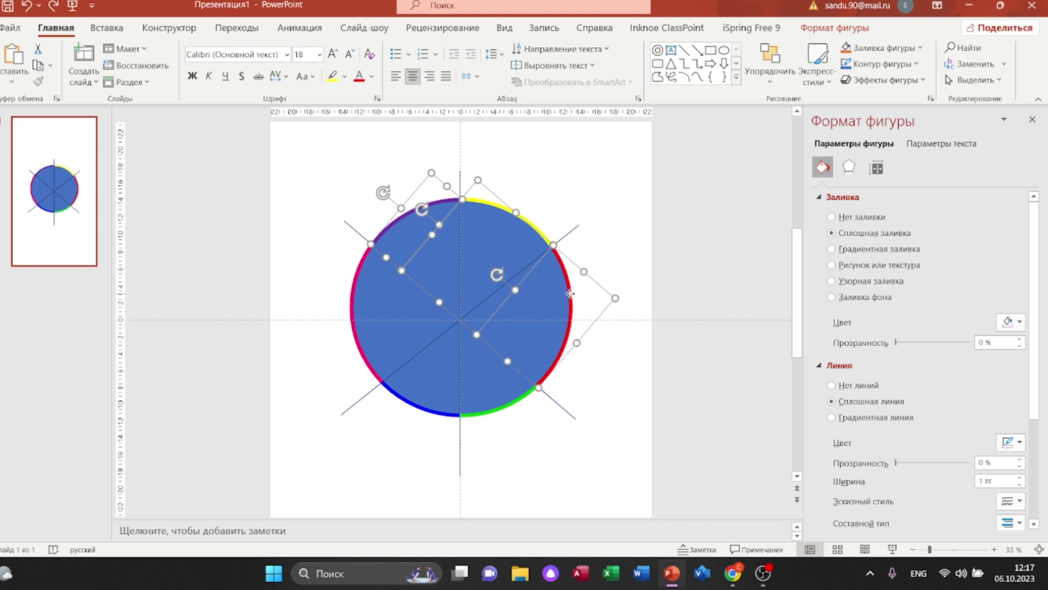
Step: Select the remaining coloured arcs and move the ring off the blue circle
shift+click(486, 410)
shift+click(394, 391)
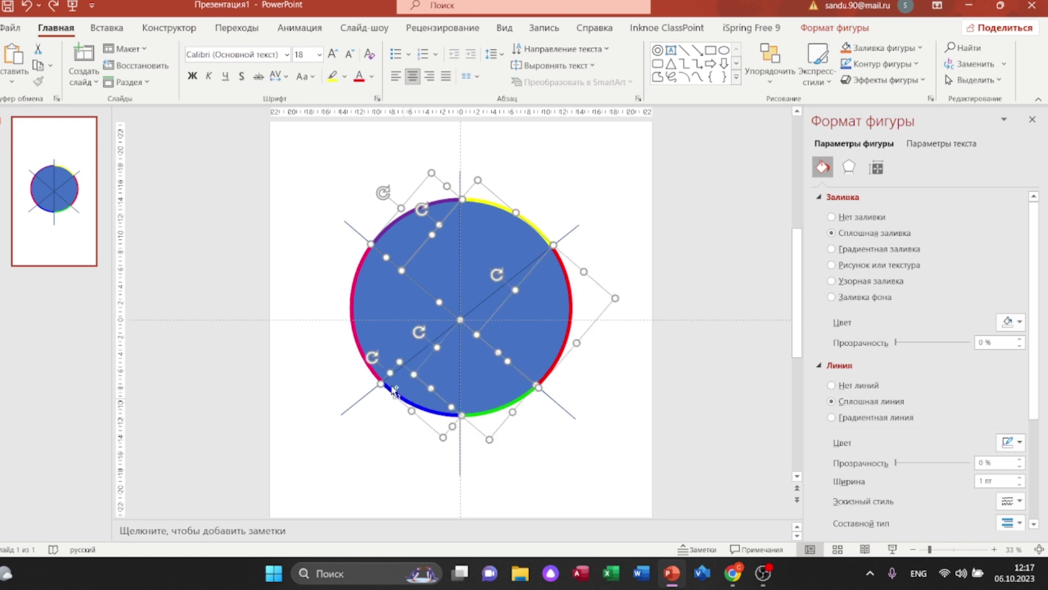
shift+click(355, 321)
drag(354, 320, 303, 322)
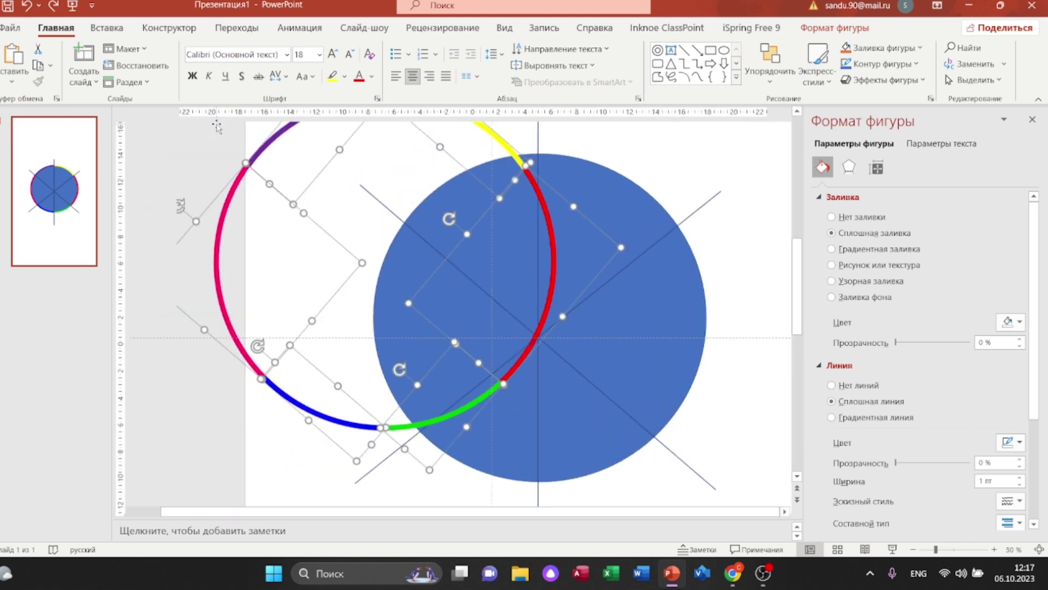
Step: Select and delete the blue pie pieces and crossing lines
scroll(361, 217, down, 2)
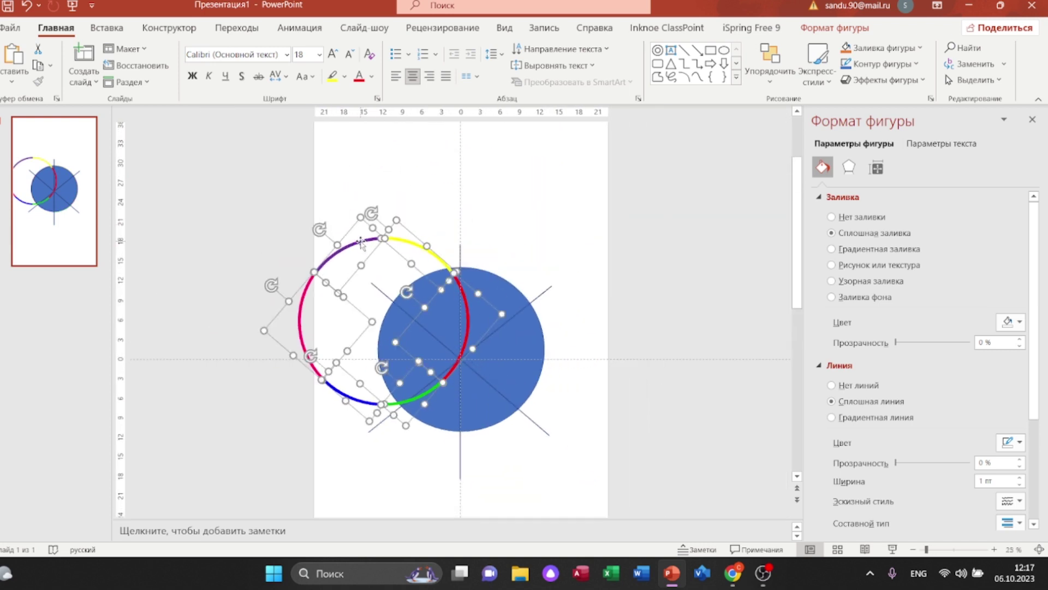
drag(360, 242, 311, 136)
click(538, 285)
mouse_move(608, 268)
mouse_down()
mouse_move(429, 490)
mouse_move(409, 494)
mouse_up()
key(Delete)
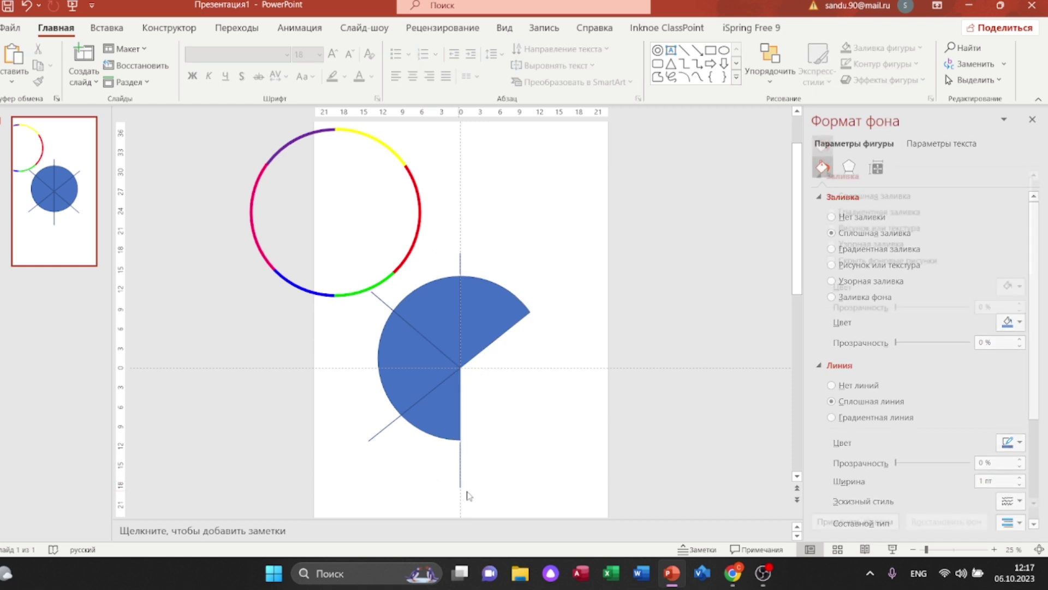
Step: Move the six-colour ring back to the centre of the slide
scroll(468, 495, down, 2)
drag(261, 122, 527, 355)
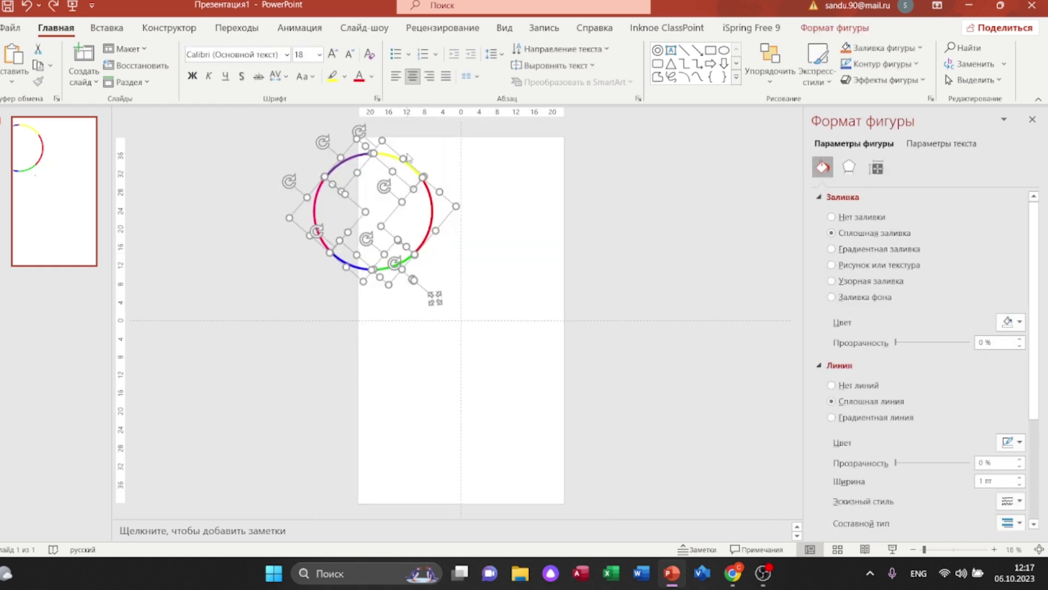
drag(393, 158, 483, 267)
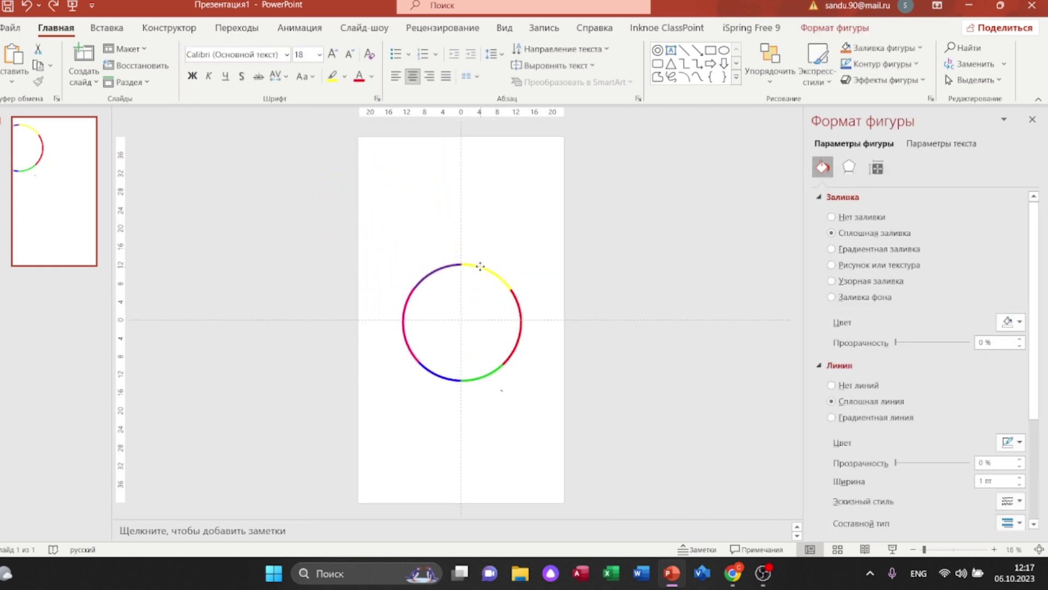
click(107, 27)
click(234, 70)
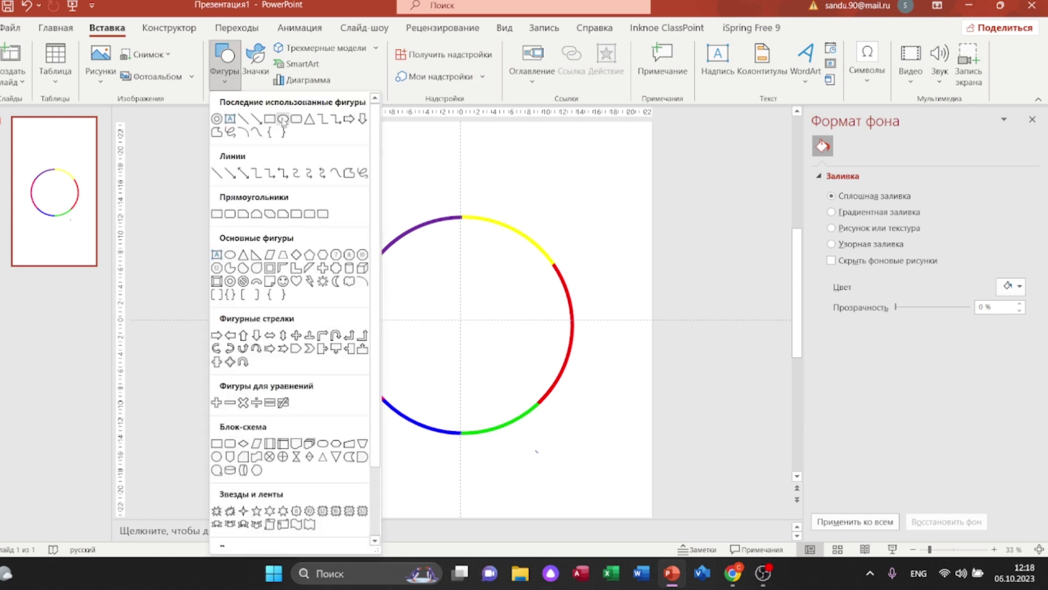
Step: Draw a blue circle inside the ring with the Oval shape and copy it
click(283, 120)
drag(404, 253, 435, 305)
drag(553, 405, 555, 407)
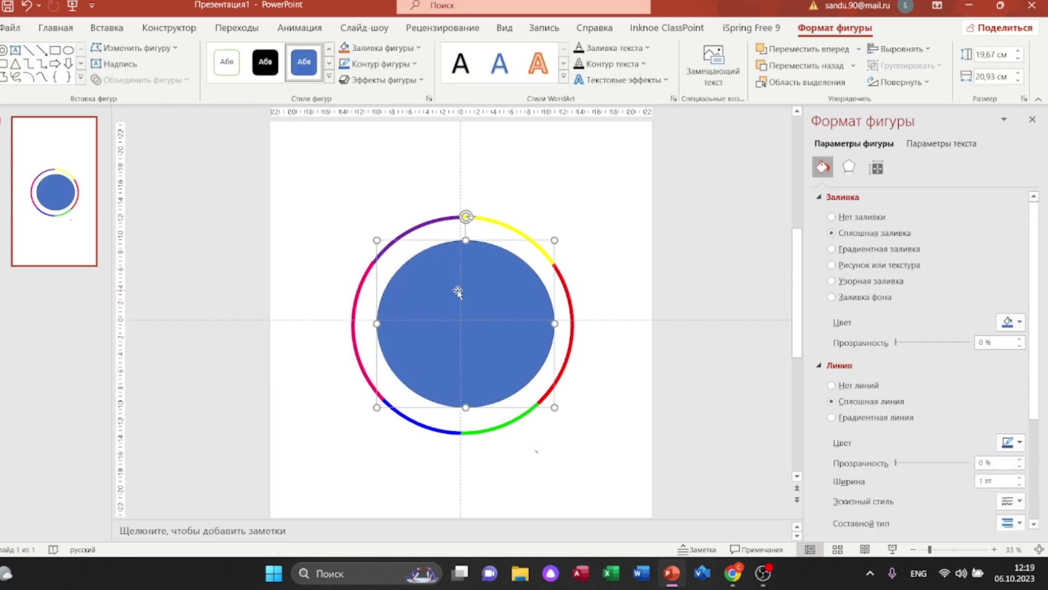
right_click(460, 295)
click(541, 206)
Step: Paste a copy of the blue circle and move it to the ring's upper right
click(554, 192)
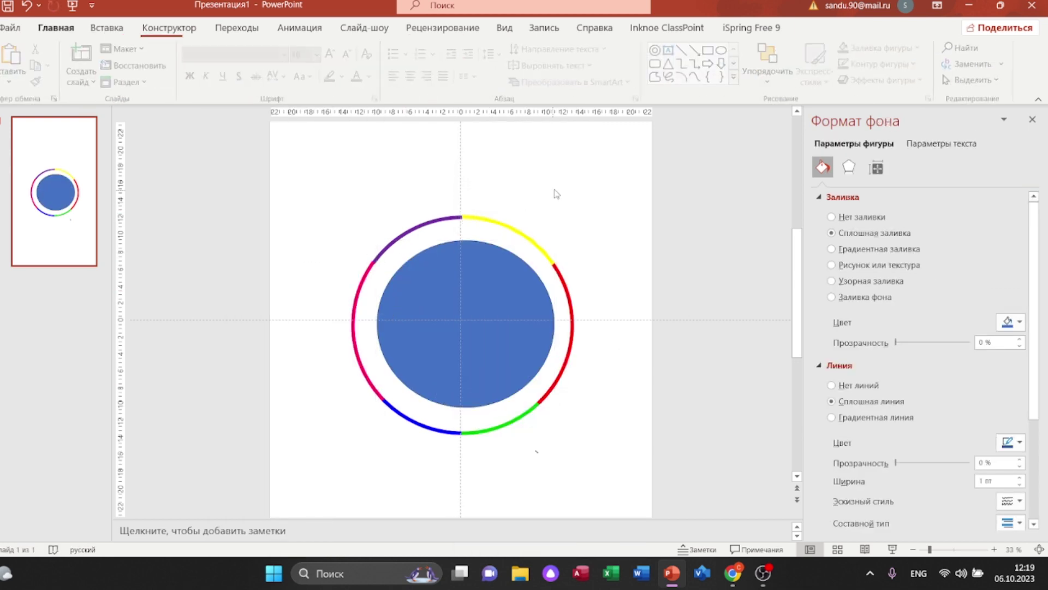
right_click(554, 192)
click(589, 221)
drag(465, 327, 578, 162)
ctrl+scroll(615, 201, down, 1)
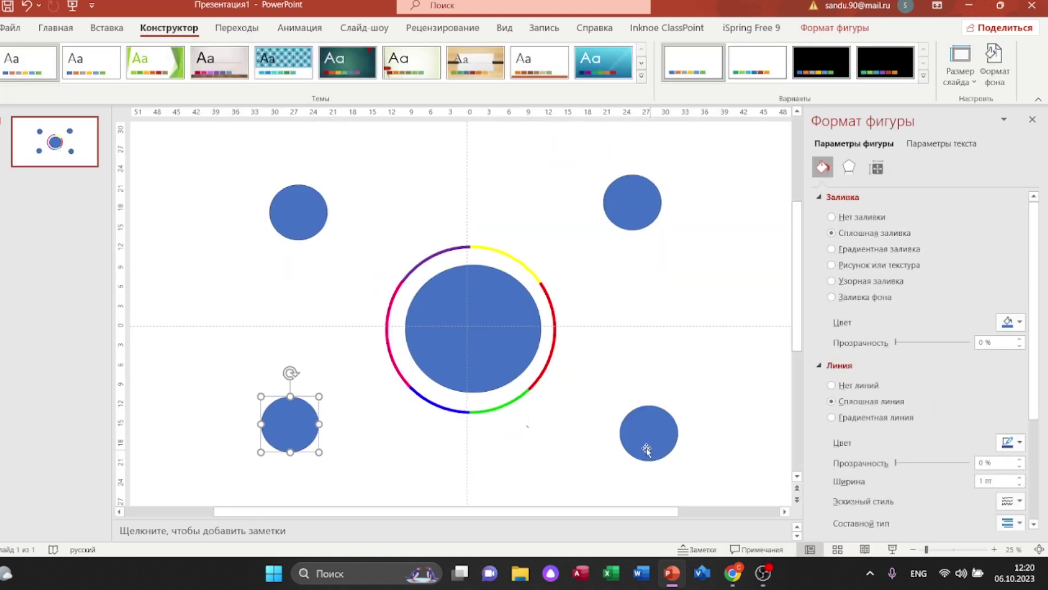
drag(646, 449, 653, 453)
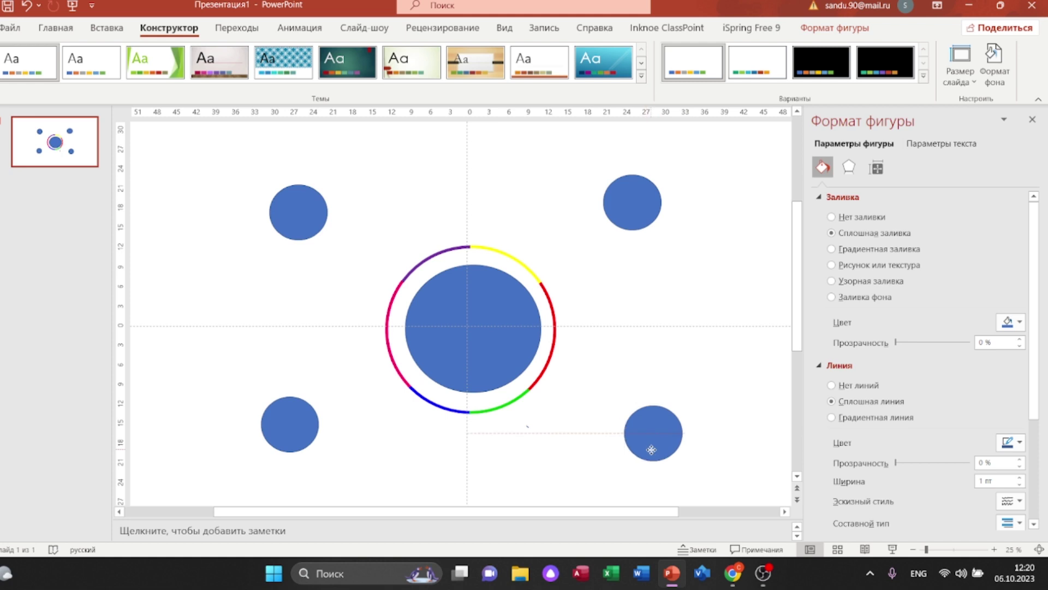
Step: Copy the upper-right circle and paste another small circle near the ring
right_click(636, 202)
click(668, 206)
right_click(597, 262)
click(627, 292)
mouse_move(633, 202)
mouse_down()
mouse_move(470, 317)
mouse_move(659, 321)
mouse_move(658, 329)
mouse_up()
right_click(634, 291)
click(653, 324)
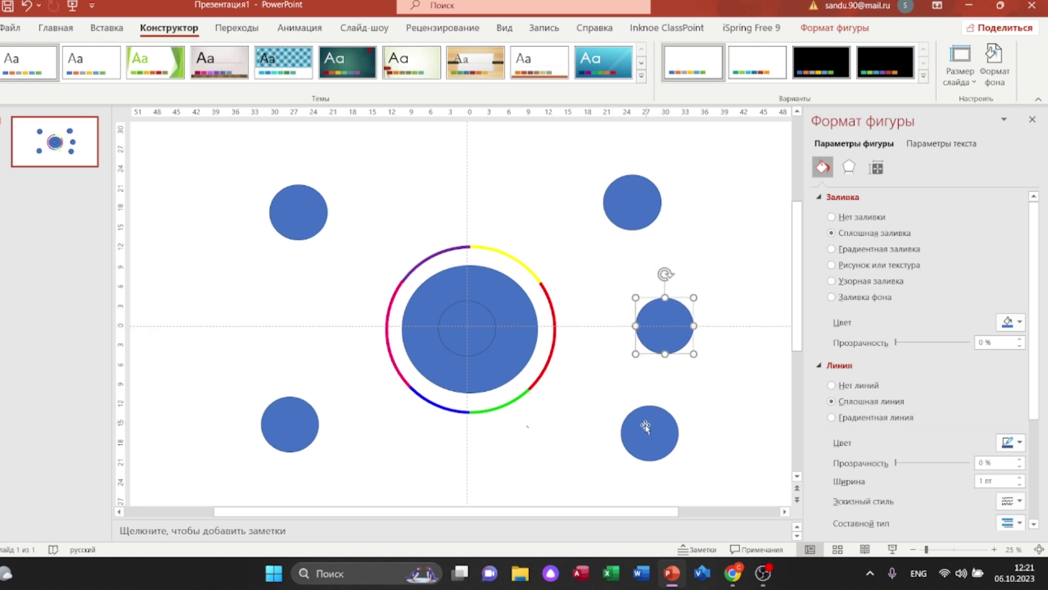
Step: Align the upper-right and lower-right circles symmetrically around the ring
drag(632, 428, 572, 448)
drag(628, 207, 579, 189)
drag(603, 457, 564, 468)
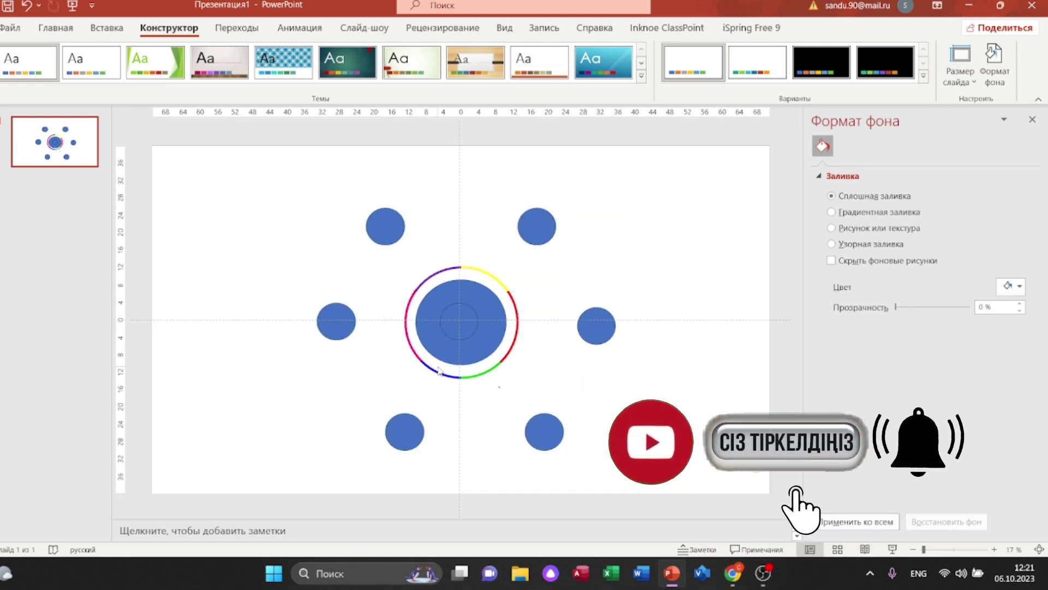
click(414, 433)
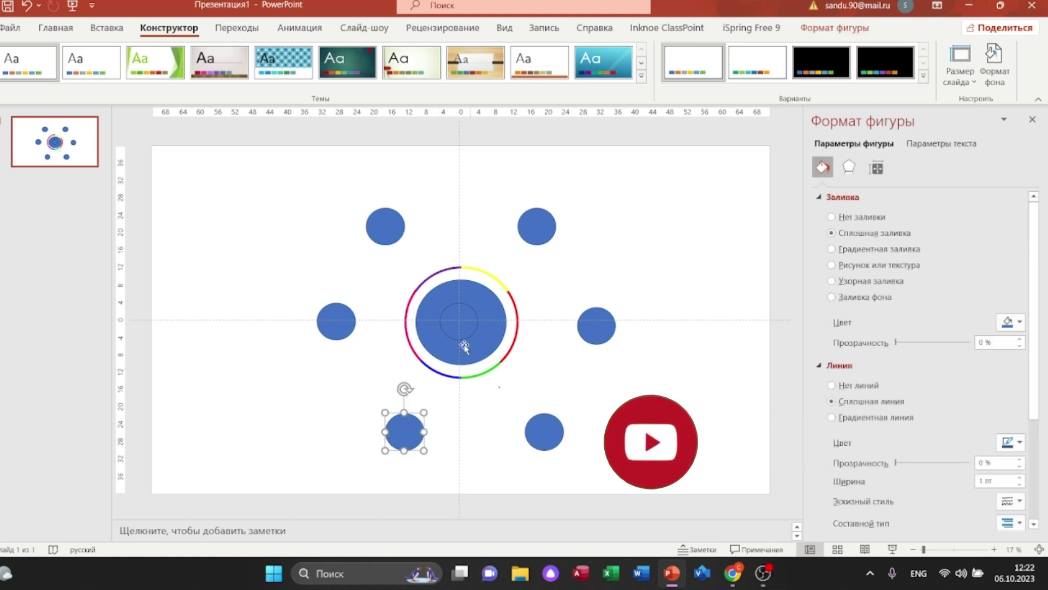
ctrl+scroll(463, 346, up, 2)
ctrl+scroll(556, 287, down, 2)
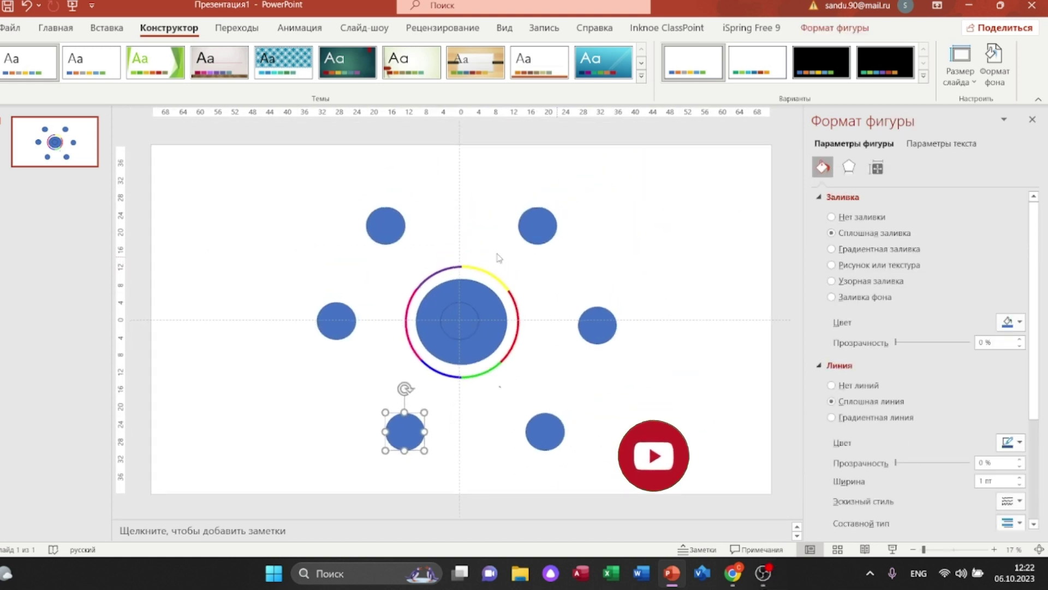
Step: Fill the upper-left circle purple, upper-right yellow and right circle red
click(395, 235)
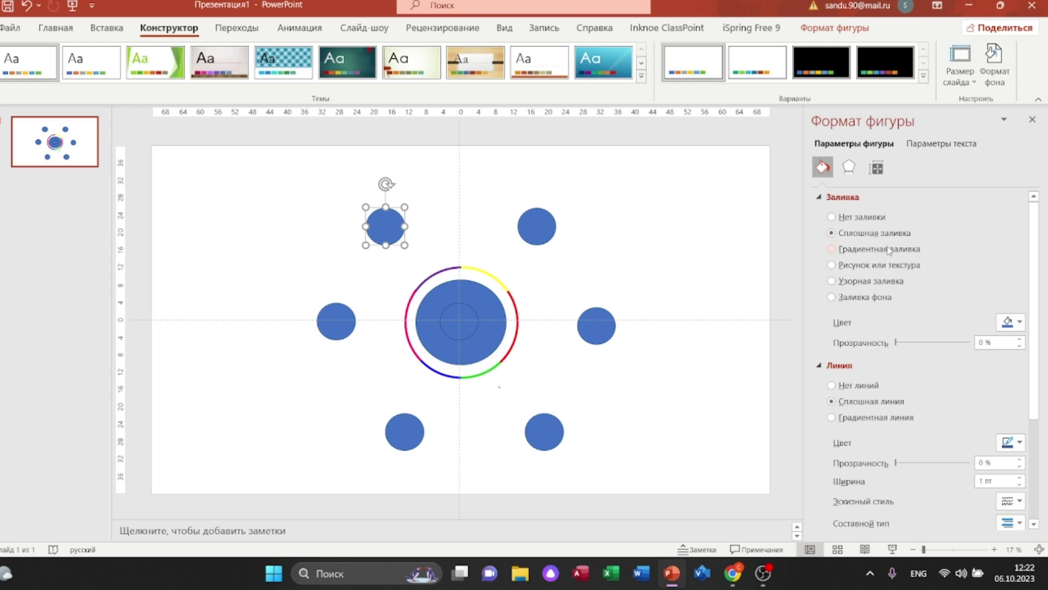
click(1010, 325)
click(1039, 451)
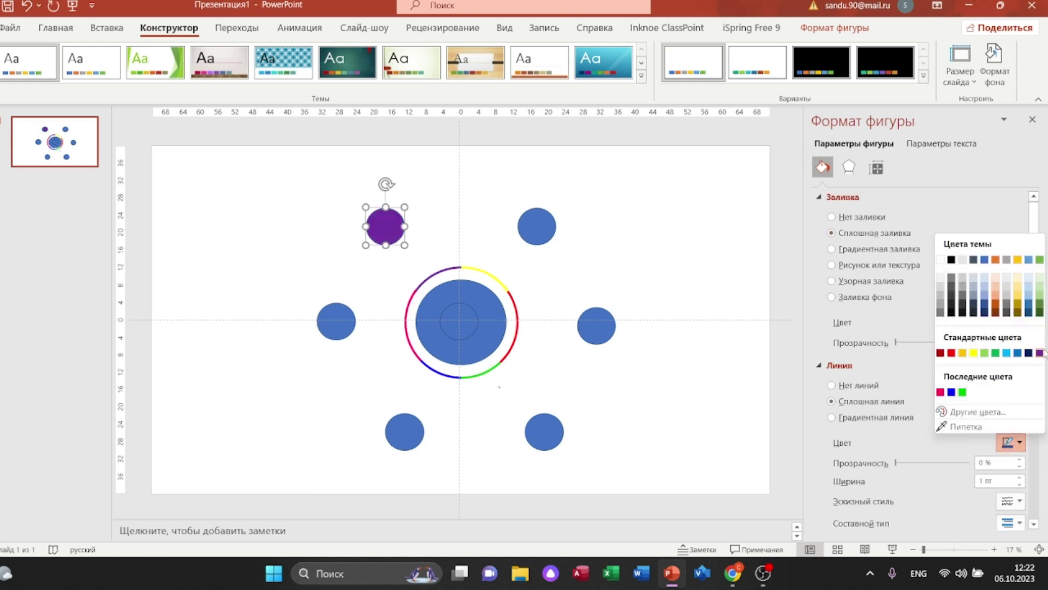
click(537, 226)
click(1019, 322)
click(974, 451)
click(596, 326)
click(951, 451)
Step: Fill the bottom-right circle green, bottom-left blue and left circle pink
click(544, 431)
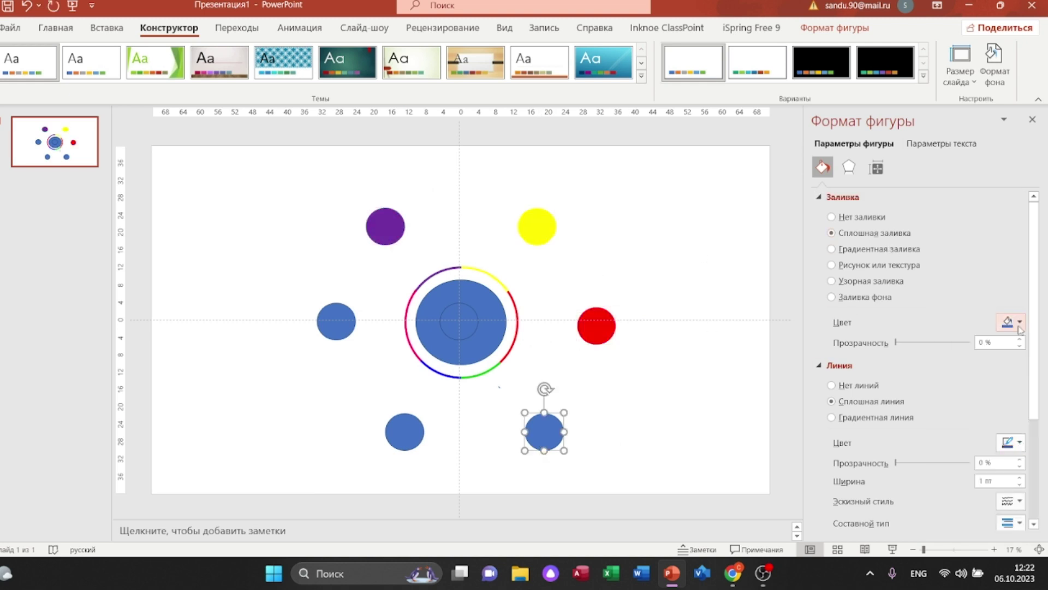
click(1019, 322)
click(895, 406)
click(404, 431)
click(884, 407)
click(336, 321)
click(1018, 322)
click(906, 407)
Step: Make the inner centre circle black on a light-grey disc and reposition it
click(1018, 442)
click(693, 399)
click(461, 305)
scroll(461, 306, up, 2)
click(1018, 323)
click(944, 363)
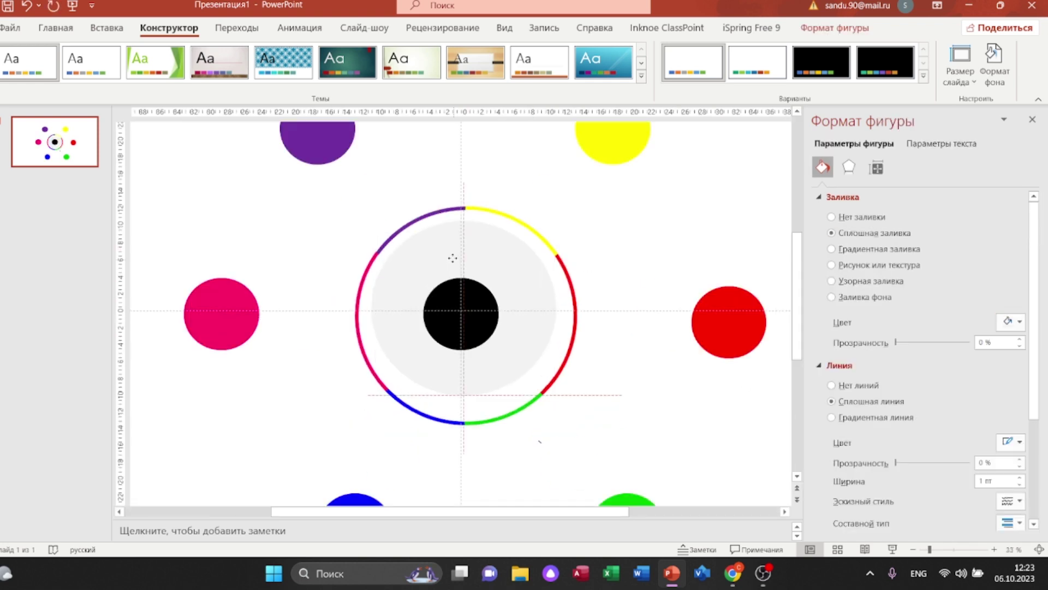
mouse_move(458, 264)
mouse_down()
mouse_move(559, 404)
mouse_move(494, 334)
mouse_move(529, 383)
mouse_up()
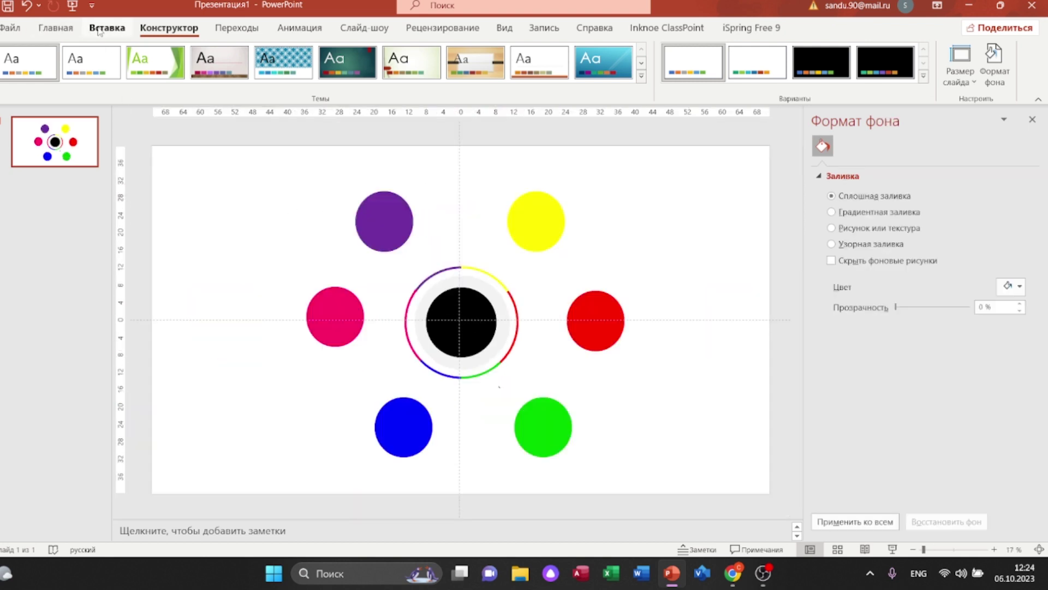
click(100, 30)
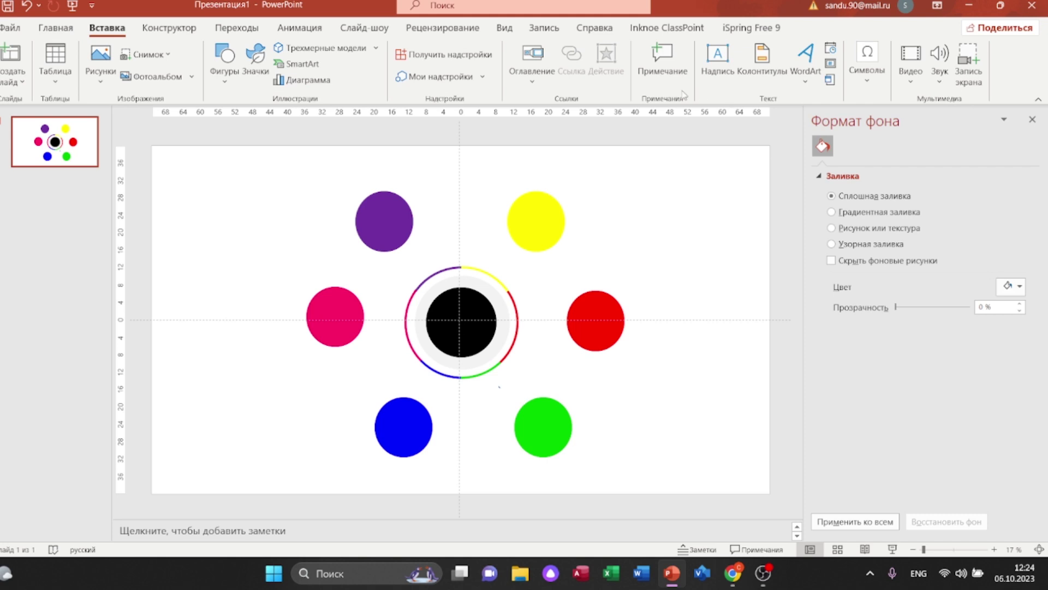
Step: Draw a diagonal purple line between the purple circle and the ring
click(225, 63)
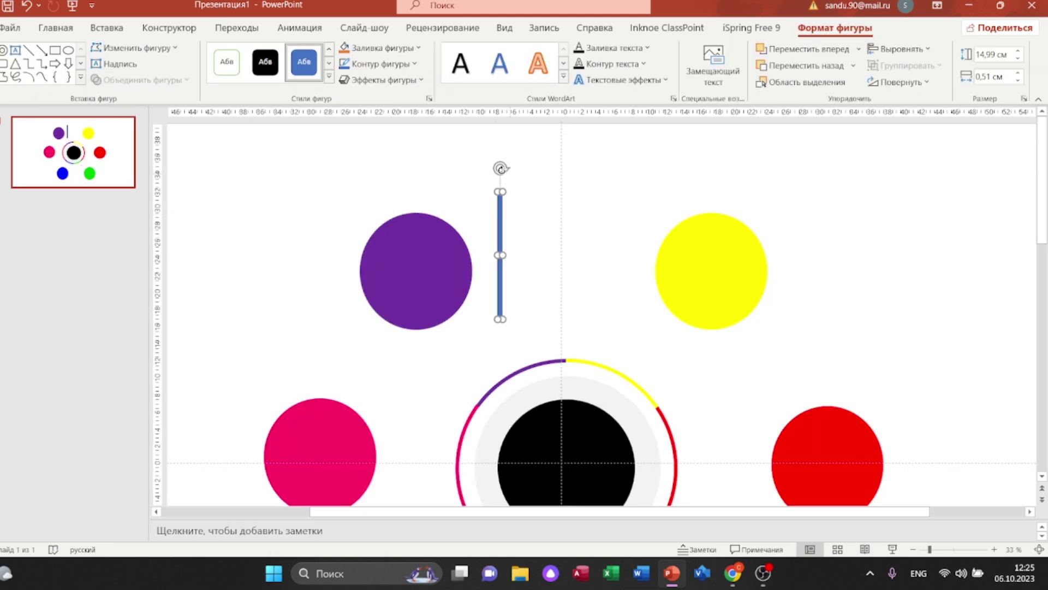
drag(499, 163, 455, 180)
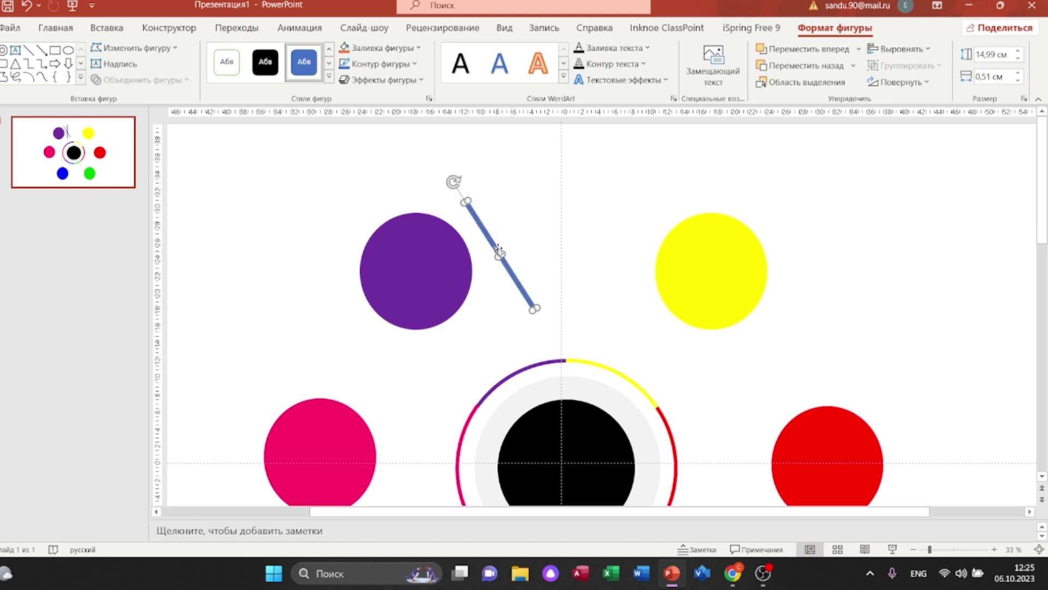
drag(490, 239, 463, 306)
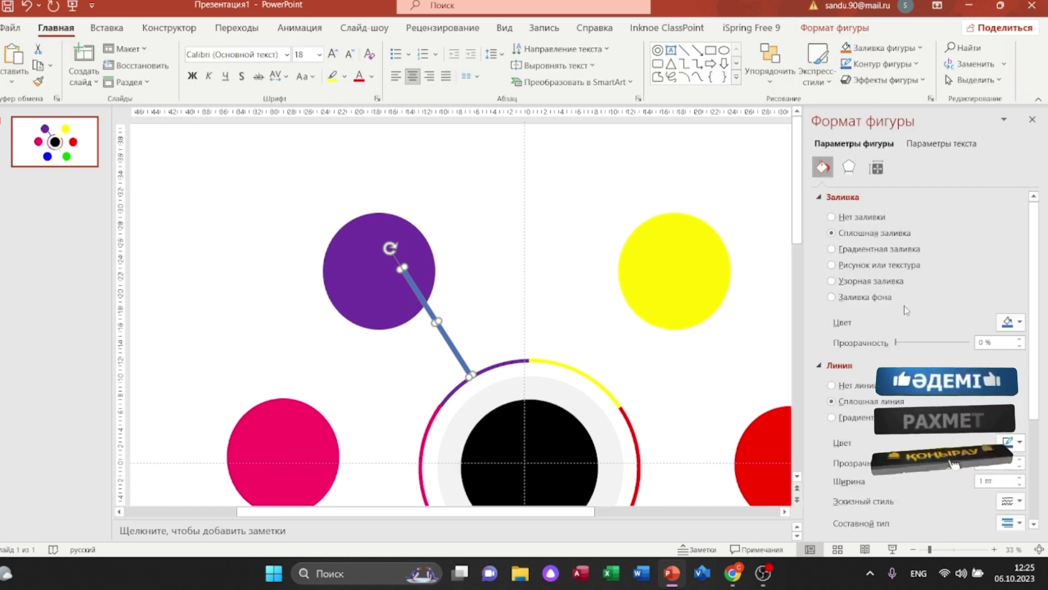
click(1012, 322)
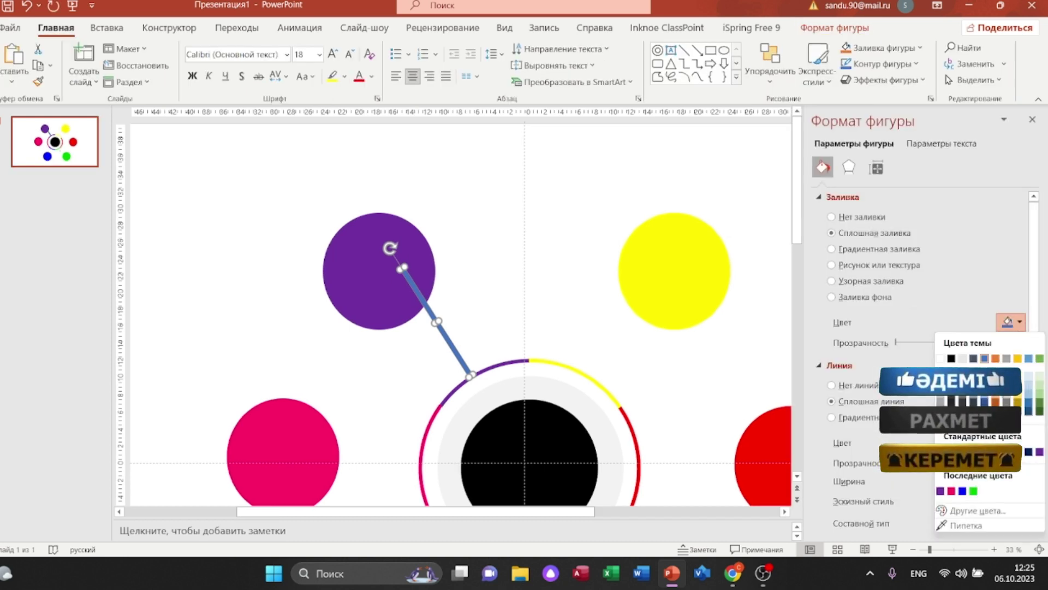
click(974, 490)
Step: Copy the purple line and move the pasted copy toward the yellow circle
right_click(452, 209)
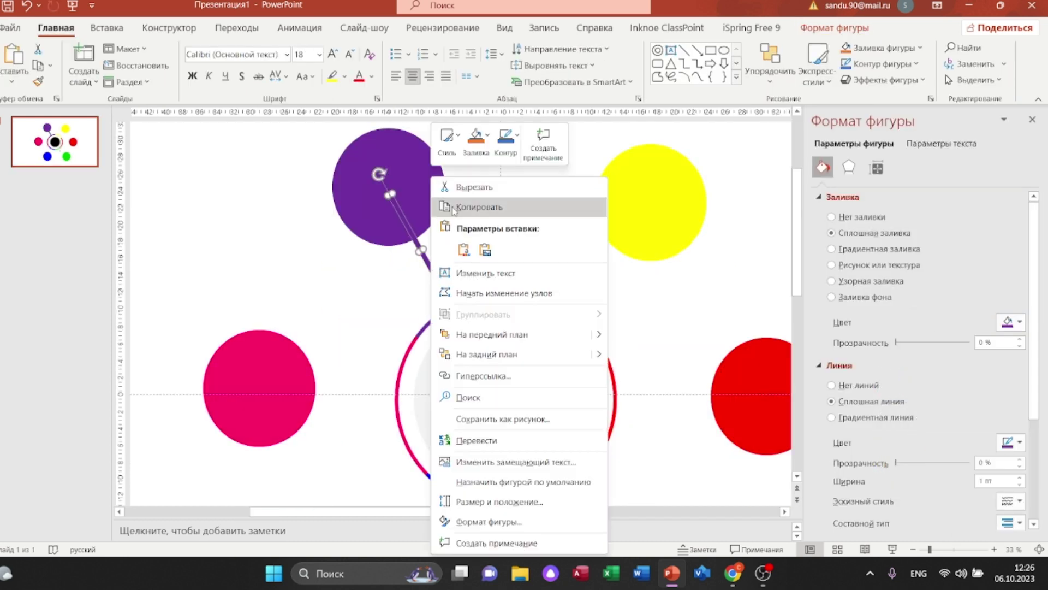
click(493, 211)
right_click(502, 209)
click(536, 243)
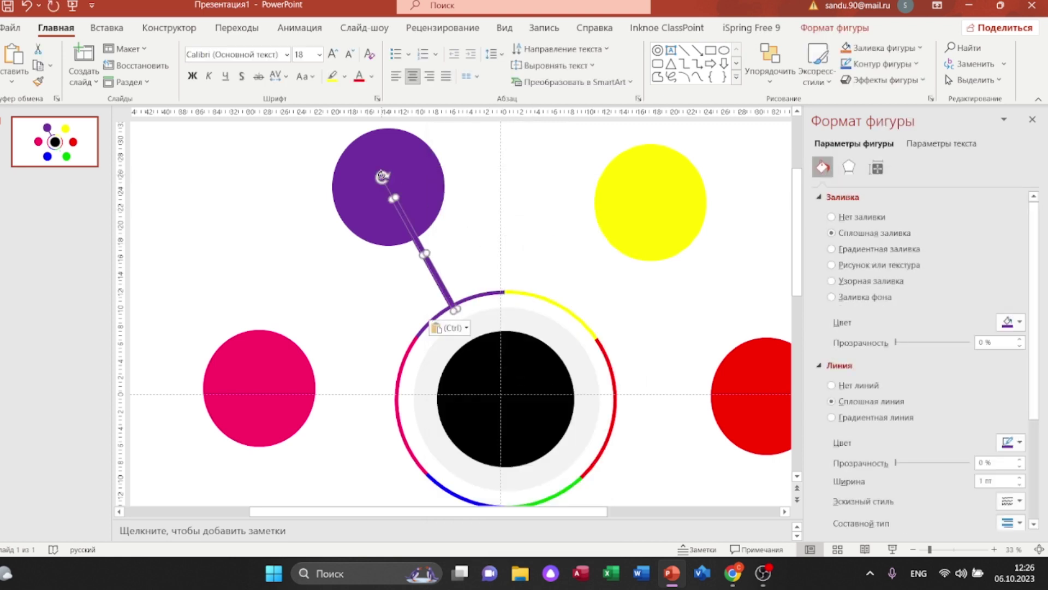
drag(382, 176, 648, 211)
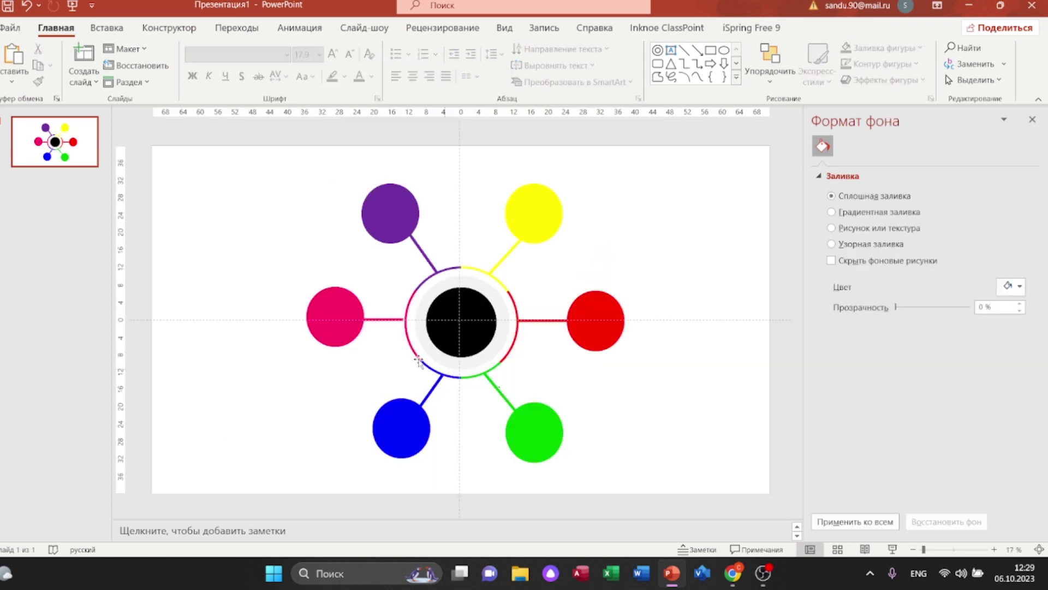
Step: Duplicate the purple circle and move the copy to the slide's right side
click(394, 202)
right_click(394, 202)
key(Escape)
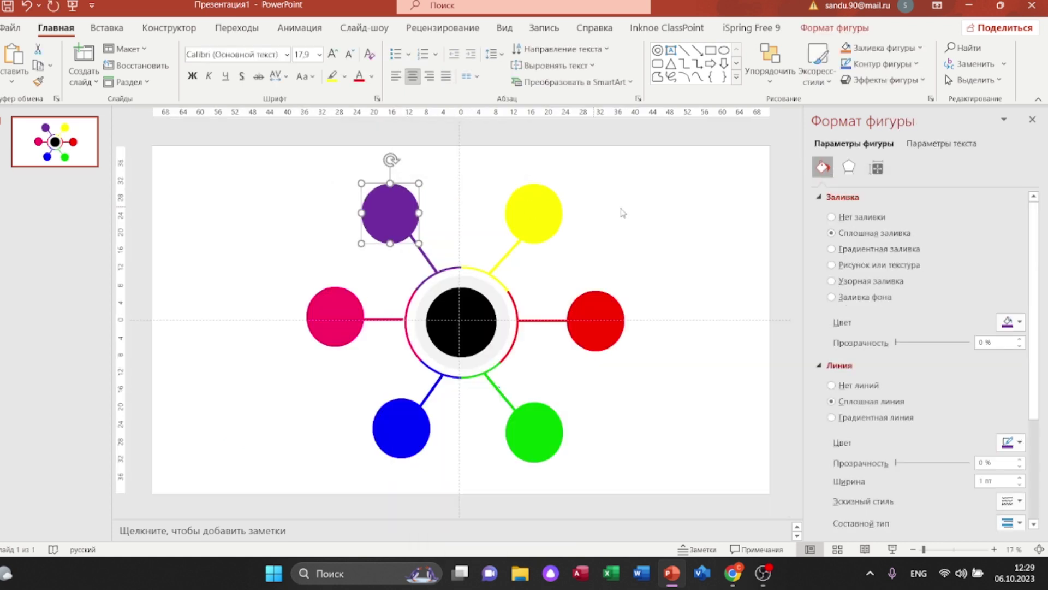
right_click(623, 210)
click(658, 241)
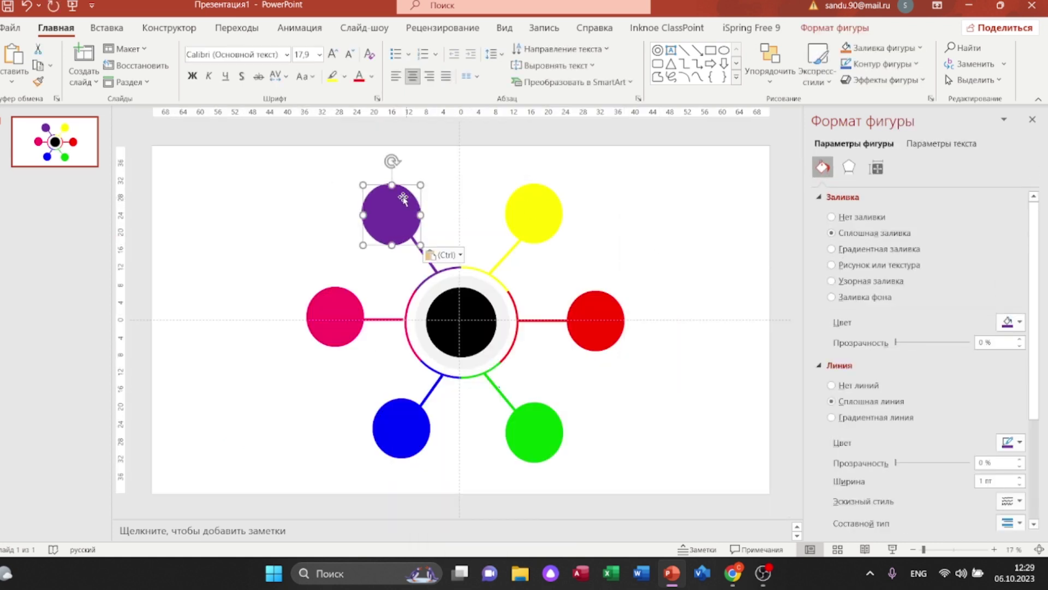
drag(381, 195, 670, 213)
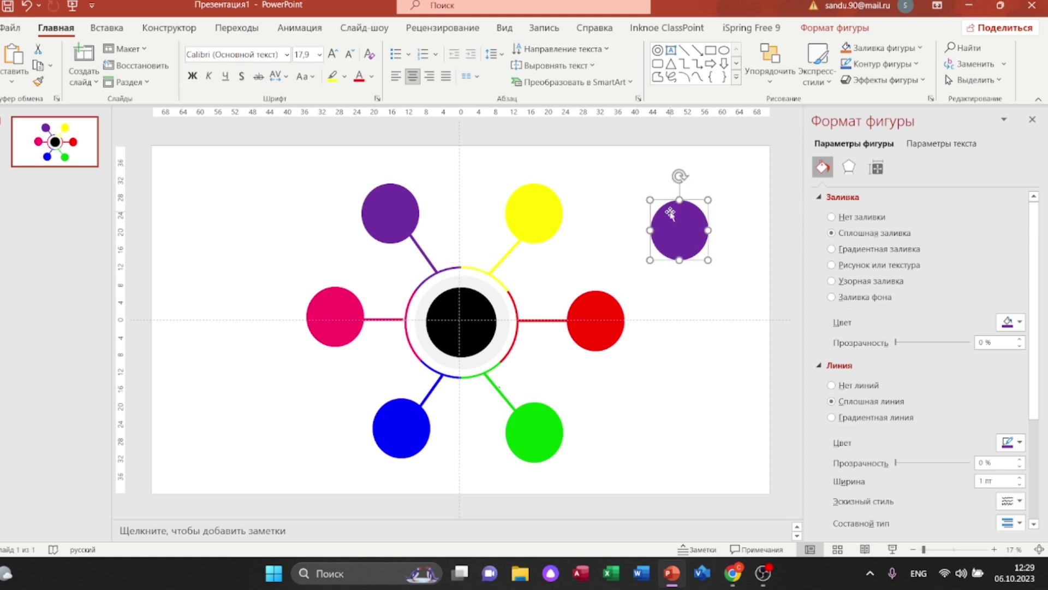
Step: Give the circle no fill with a thick outline, adjusting reflection transparency and 8 pt blur
click(1020, 322)
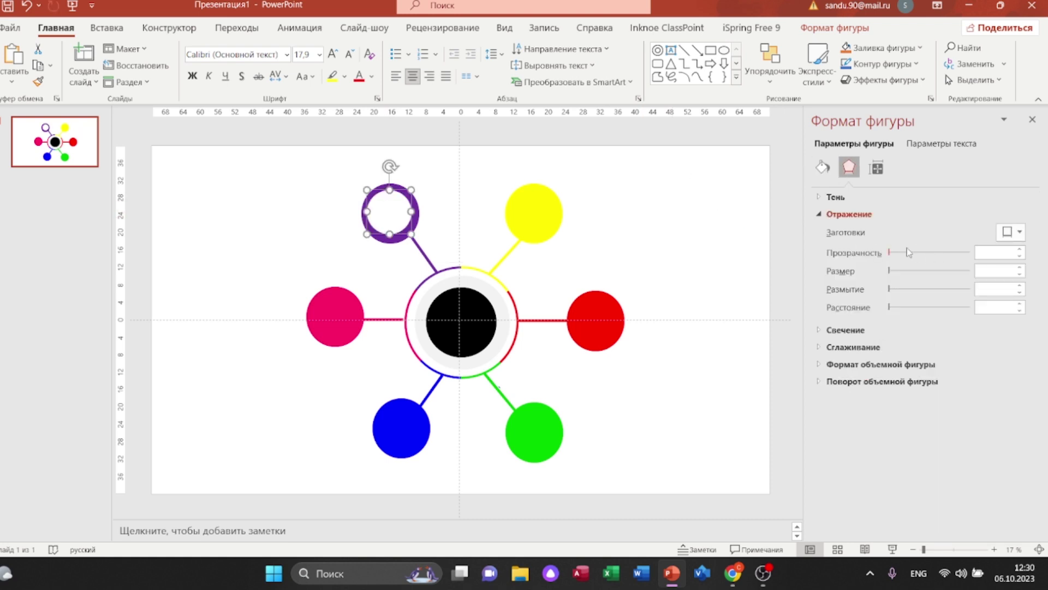
drag(889, 253, 964, 254)
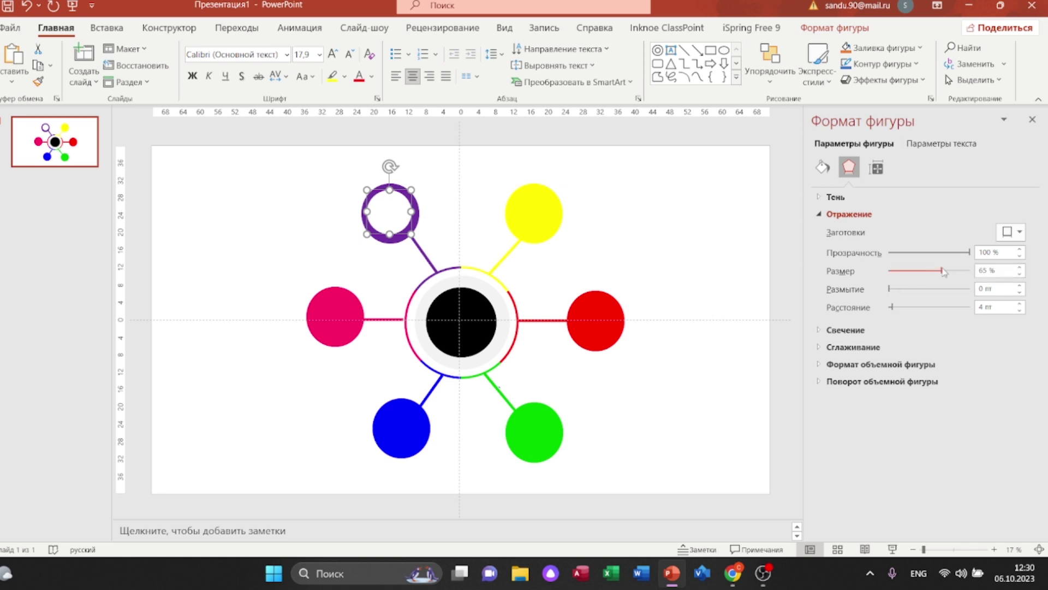
drag(889, 289, 956, 288)
click(373, 130)
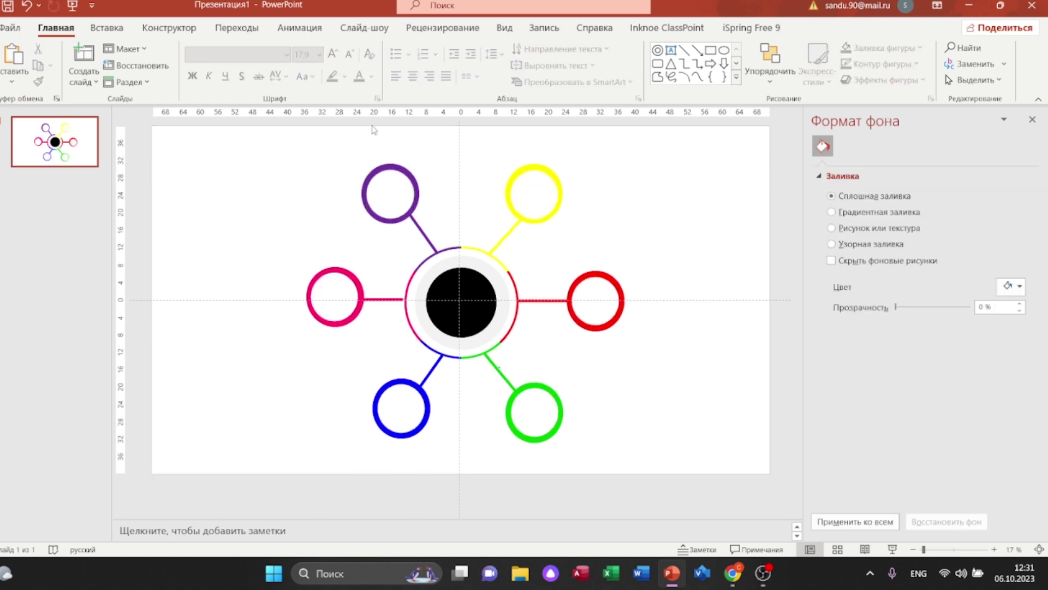
Step: Group the purple ring with its connector line
click(385, 167)
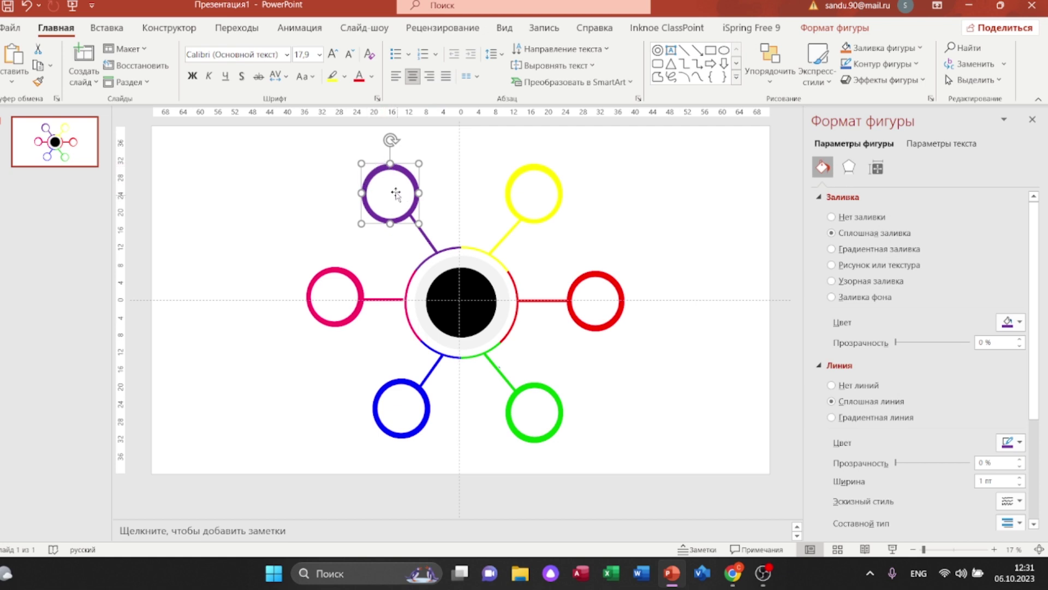
shift+click(394, 191)
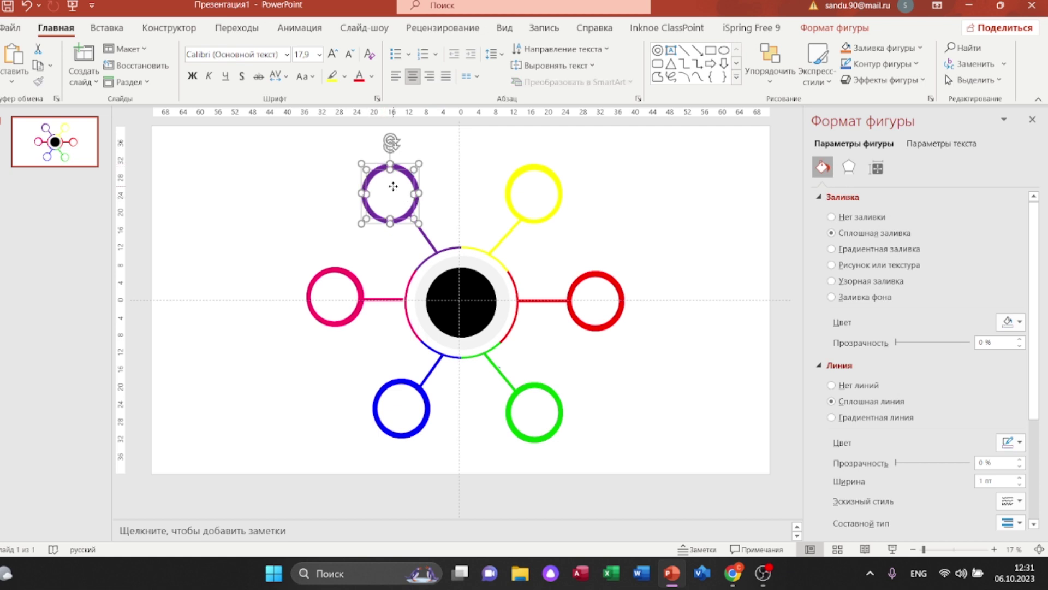
right_click(393, 186)
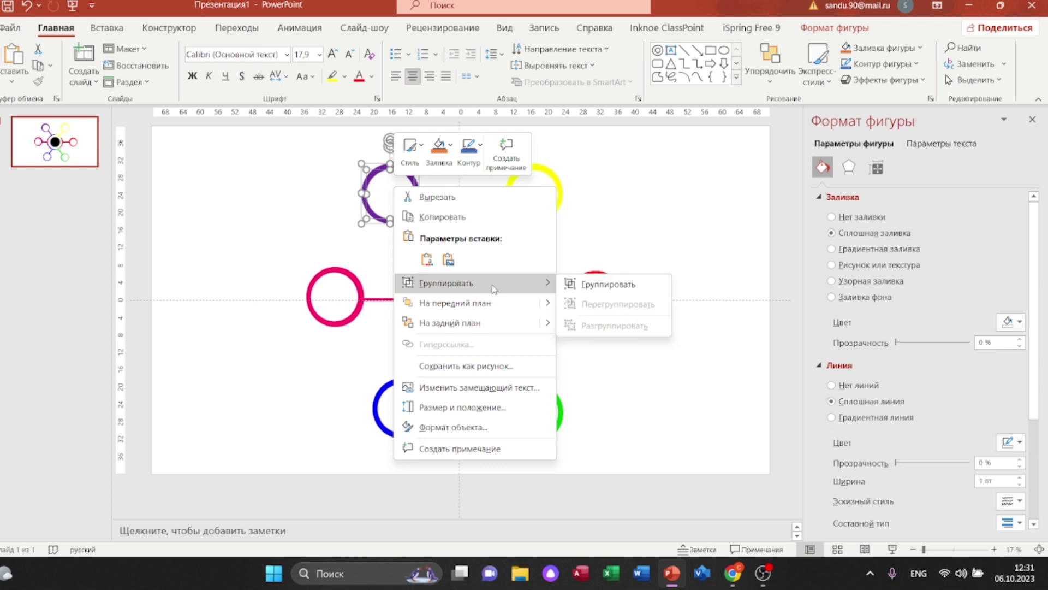
click(604, 284)
Step: Paste a copy of the purple circle and shrink it into a small junction dot
right_click(389, 174)
click(456, 204)
right_click(266, 178)
click(298, 209)
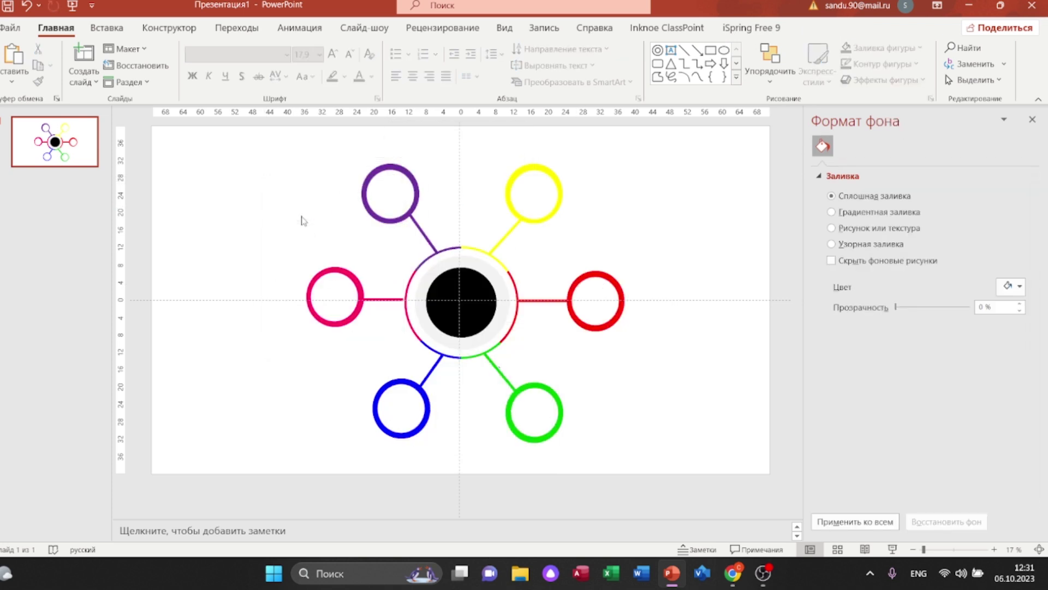
drag(358, 160, 435, 258)
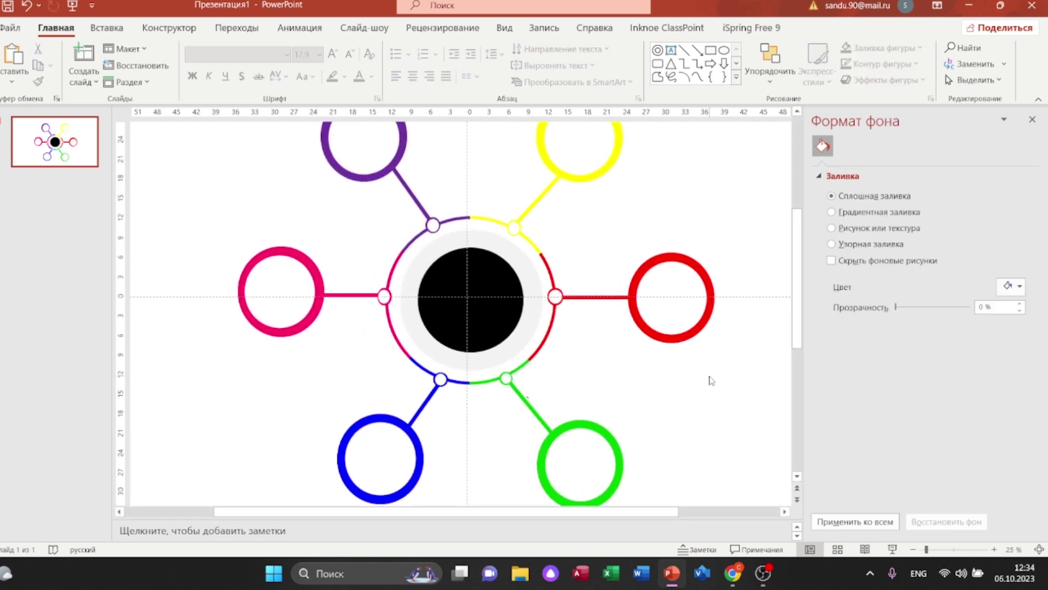
Step: Insert icons from the icon library and drag one into a ring
click(107, 27)
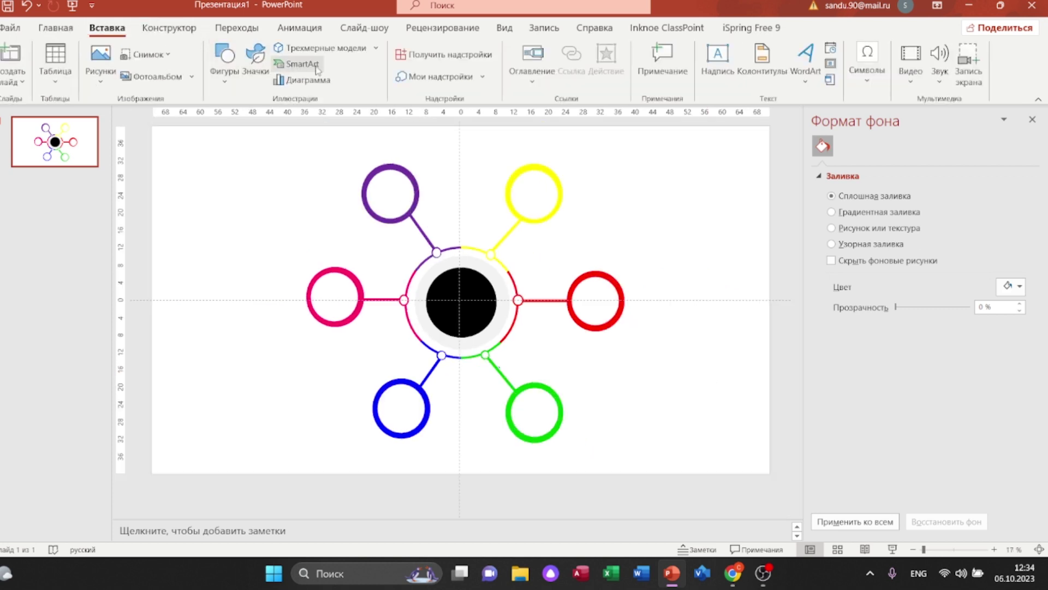
click(255, 63)
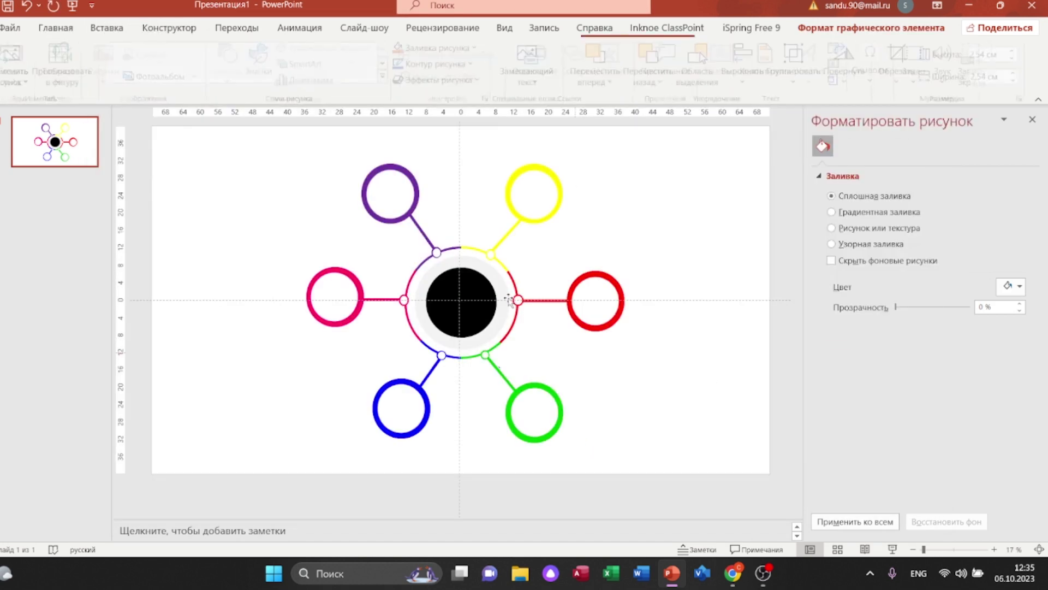
drag(460, 302, 389, 212)
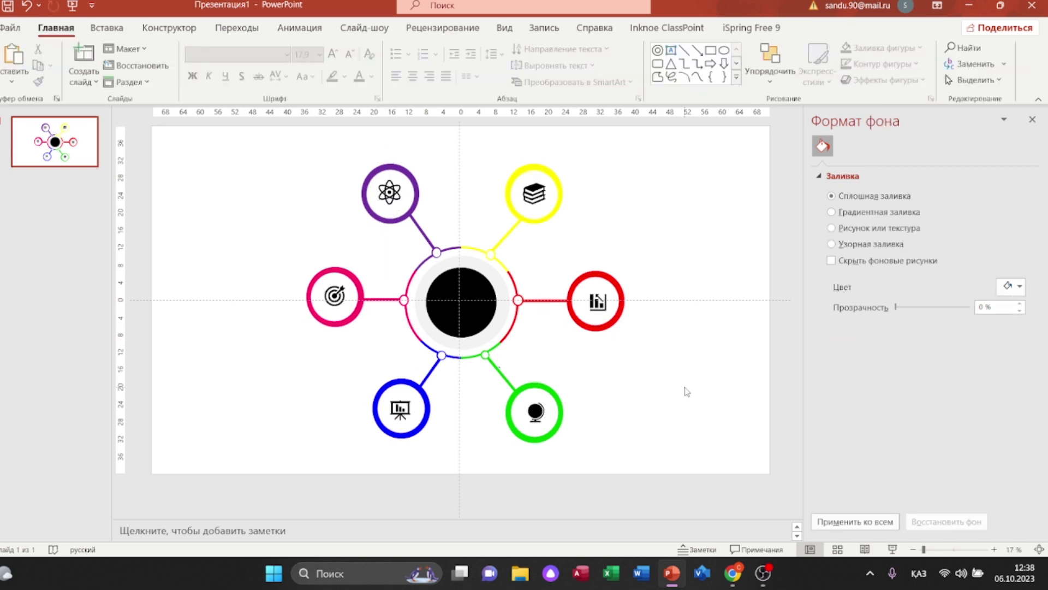
click(122, 26)
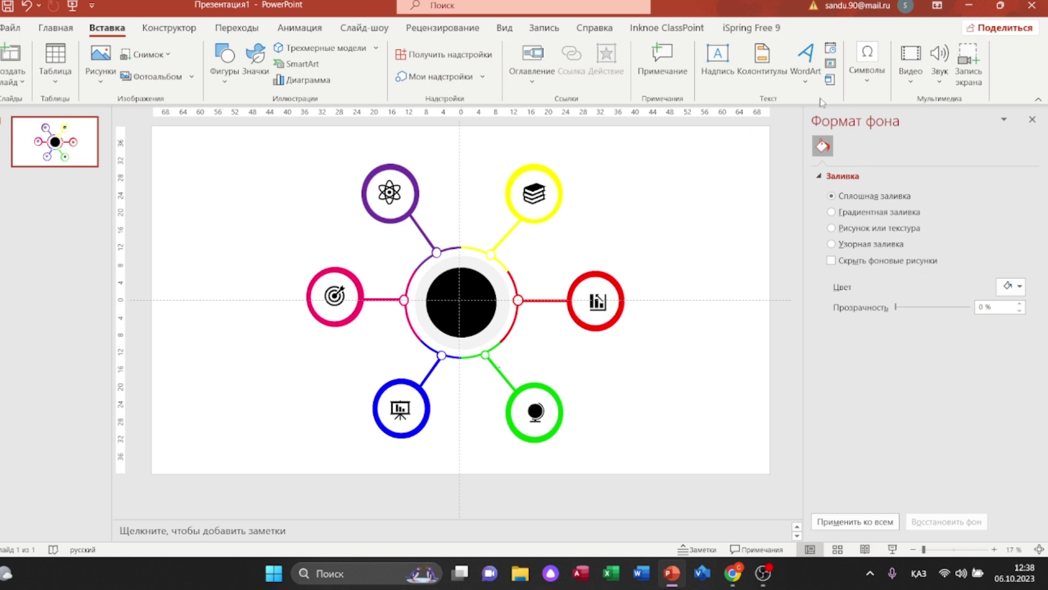
Step: Add a text box over the black centre circle
click(450, 295)
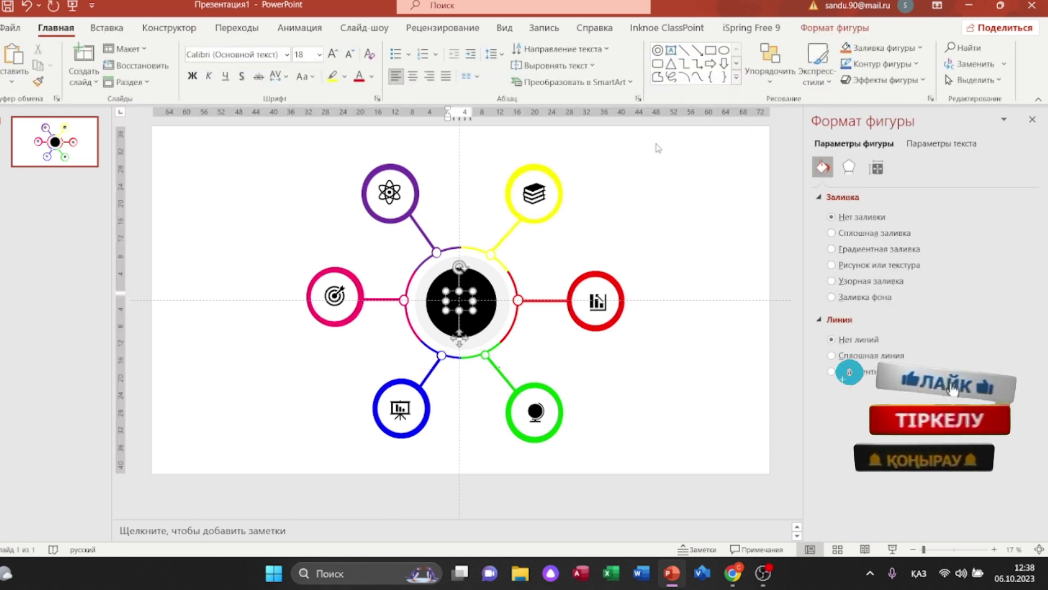